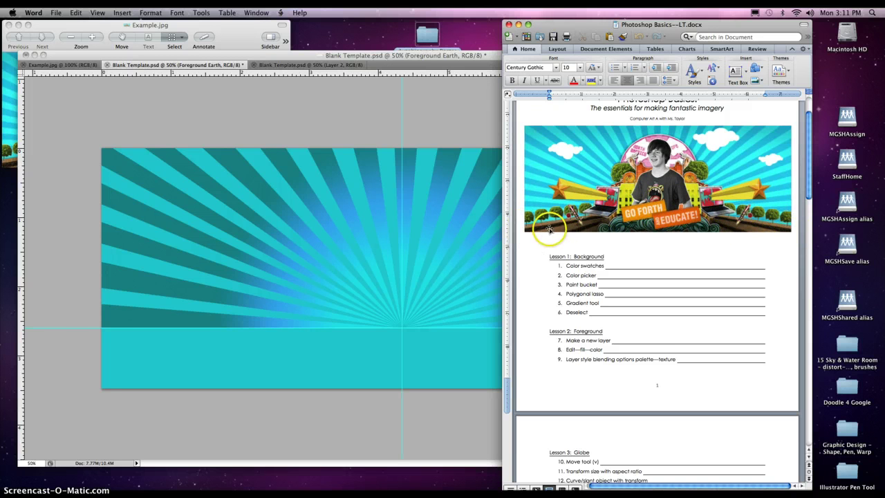
Delete the old Foreground Earth layer and add a new empty layer named Foreground Earth above Beams.
left_click(377, 115)
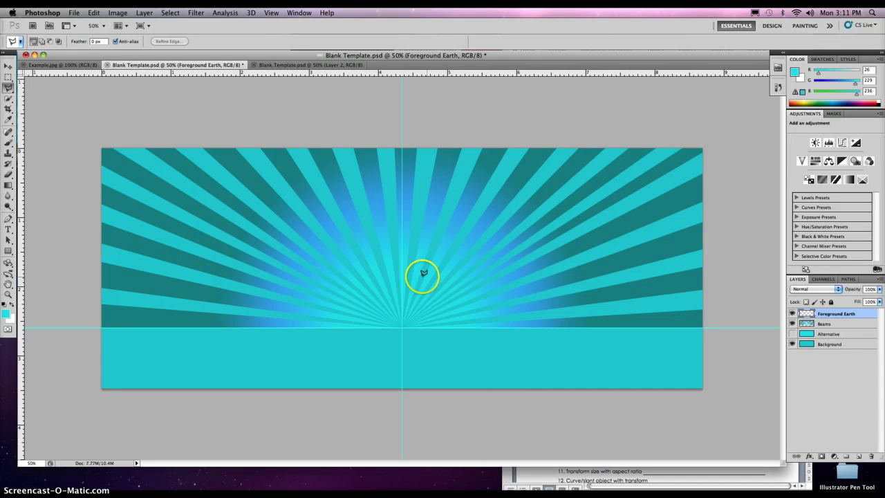
double_click(836, 315)
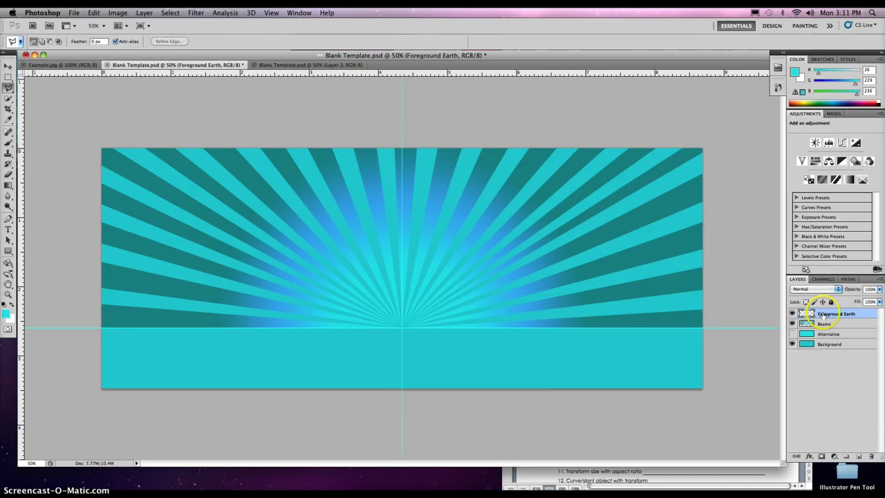
left_click_drag(826, 315, 871, 456)
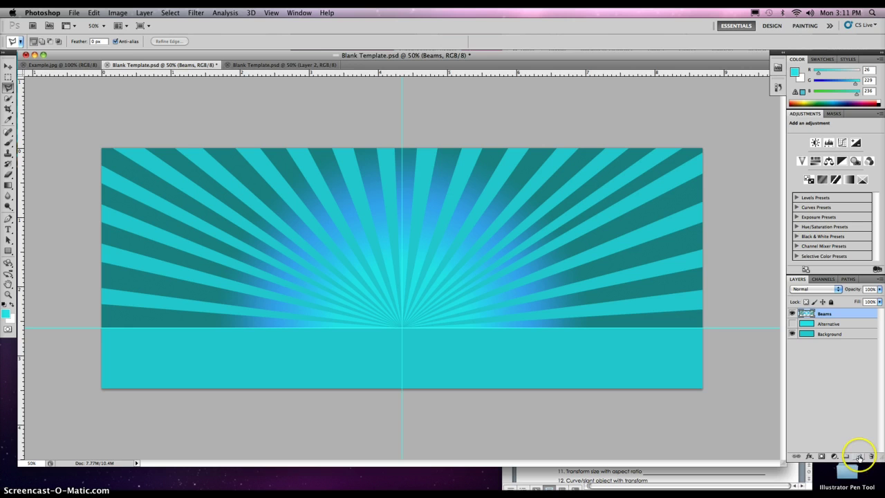
left_click(858, 456)
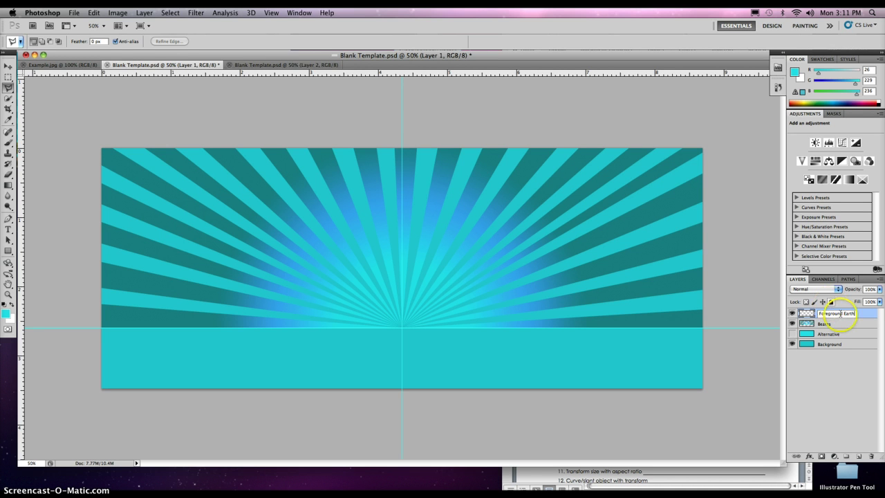
left_click(865, 313)
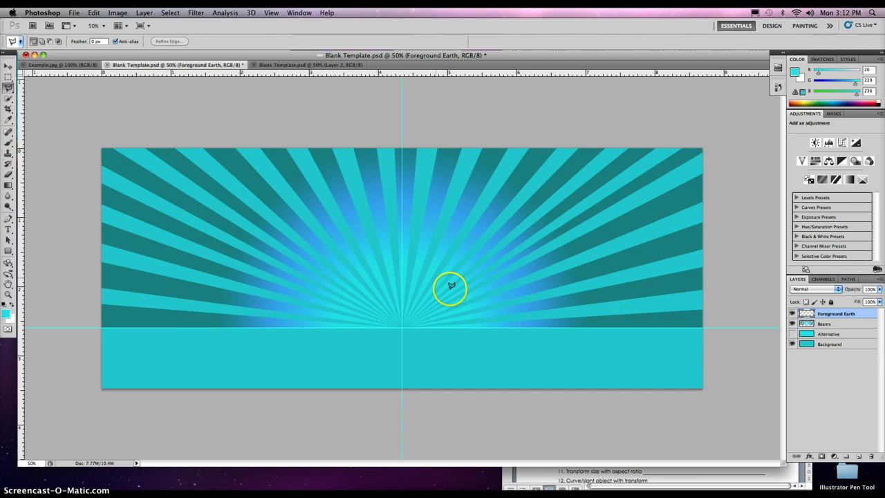
Outline the first three beam wedges from the sunburst centre out to the lower-left edge.
left_click(401, 311)
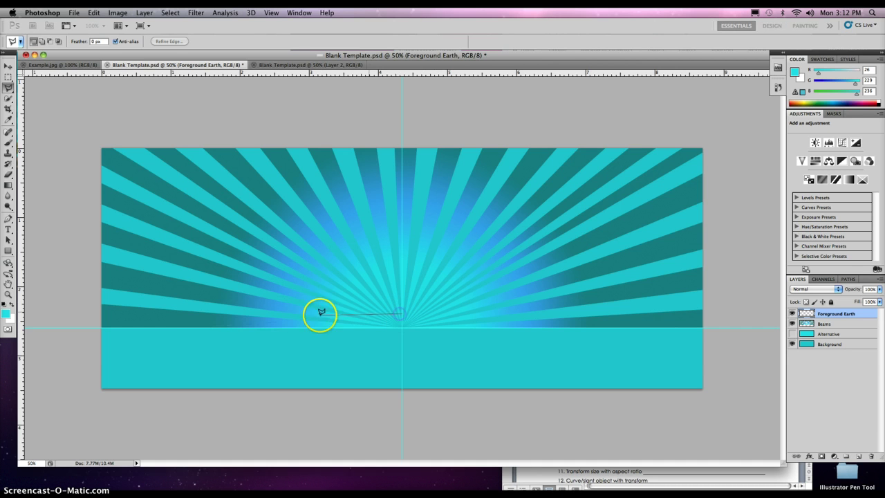
left_click(79, 350)
left_click(401, 315)
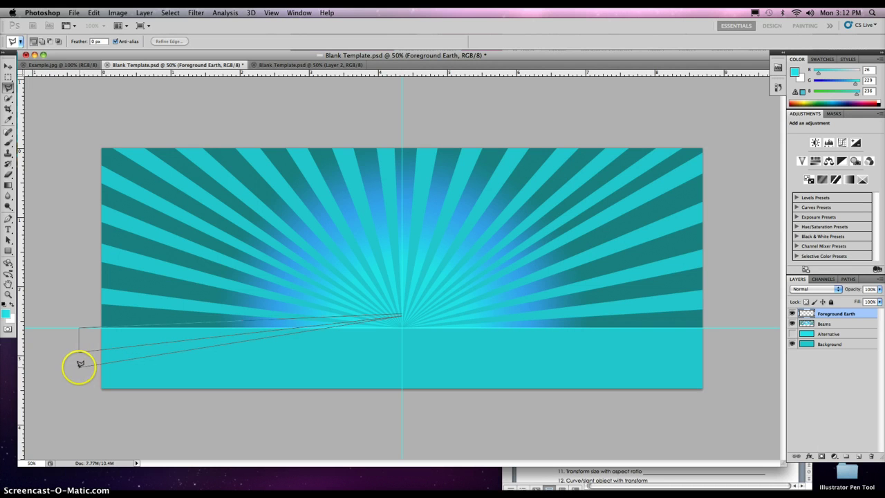
left_click(79, 391)
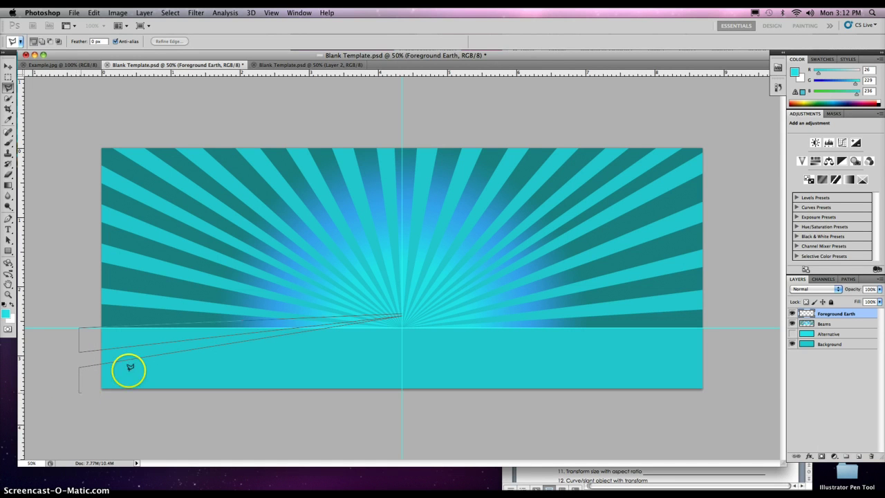
left_click(393, 318)
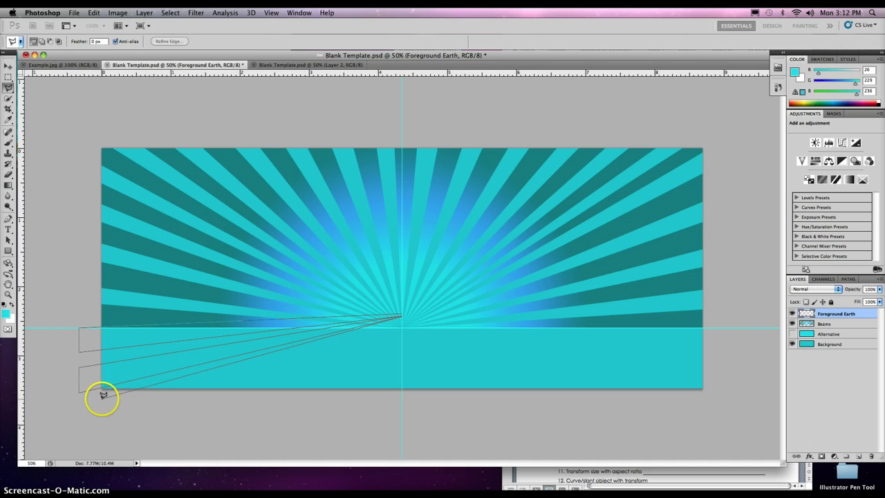
left_click(102, 398)
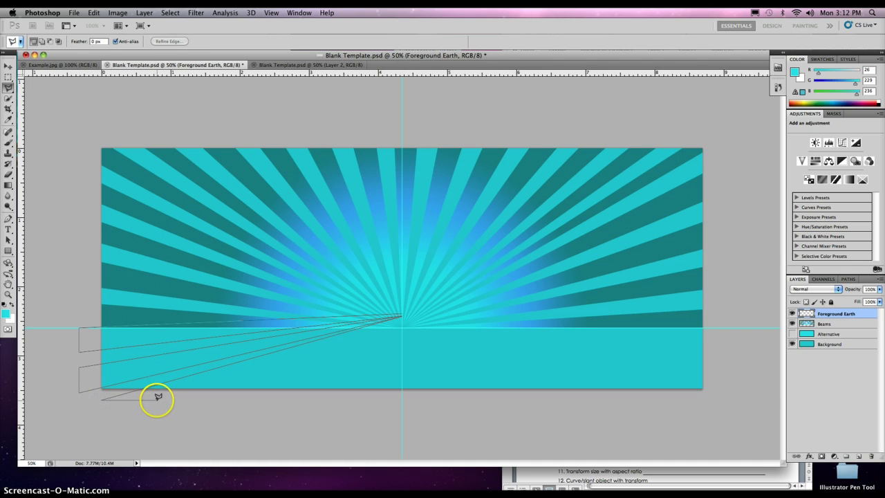
left_click(391, 319)
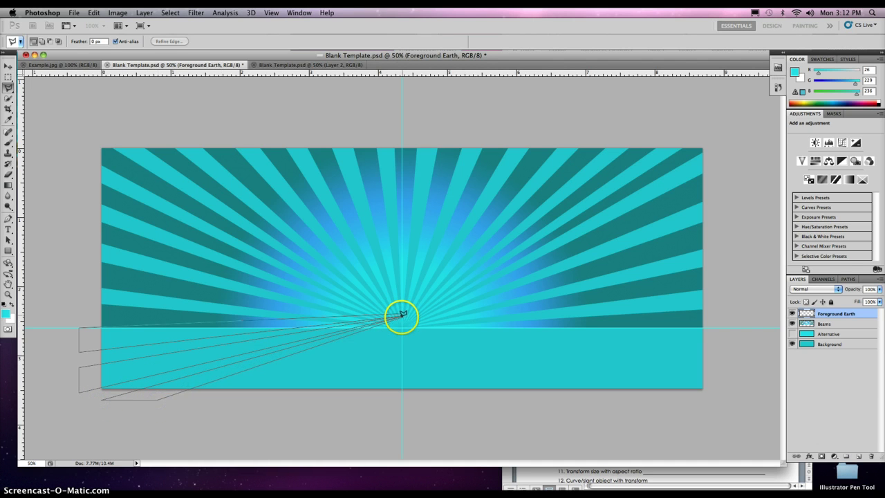
Add five more wedges from below the bottom-left edge to just right of centre.
left_click(182, 401)
left_click(214, 400)
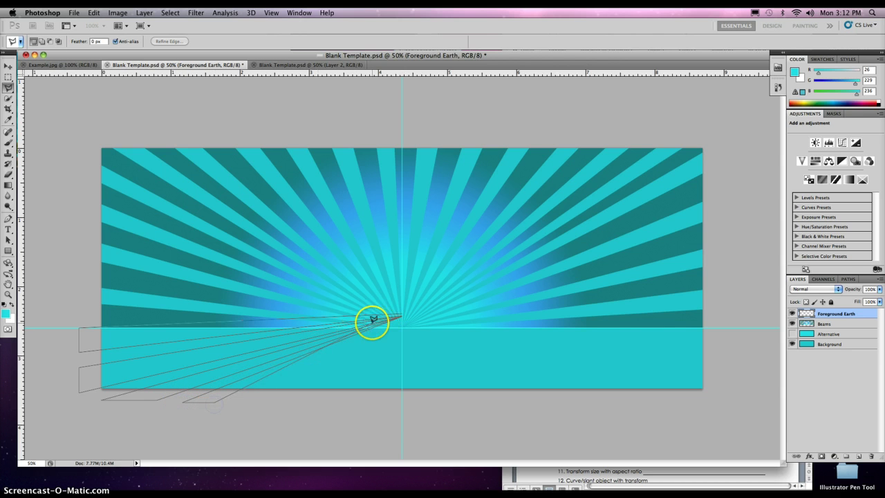
left_click(403, 316)
left_click(242, 403)
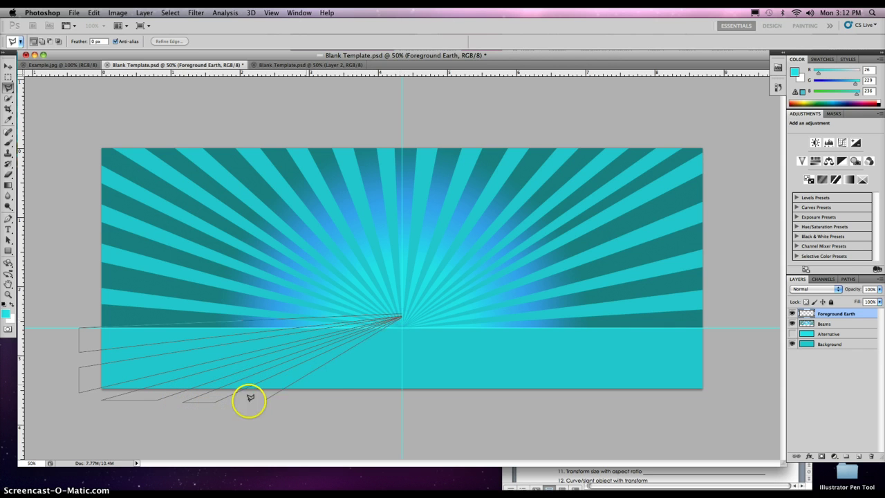
left_click(272, 406)
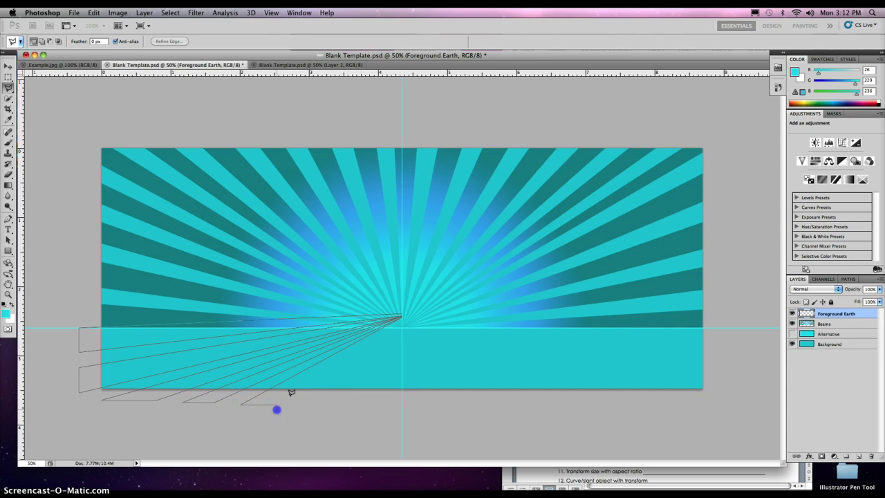
left_click(403, 316)
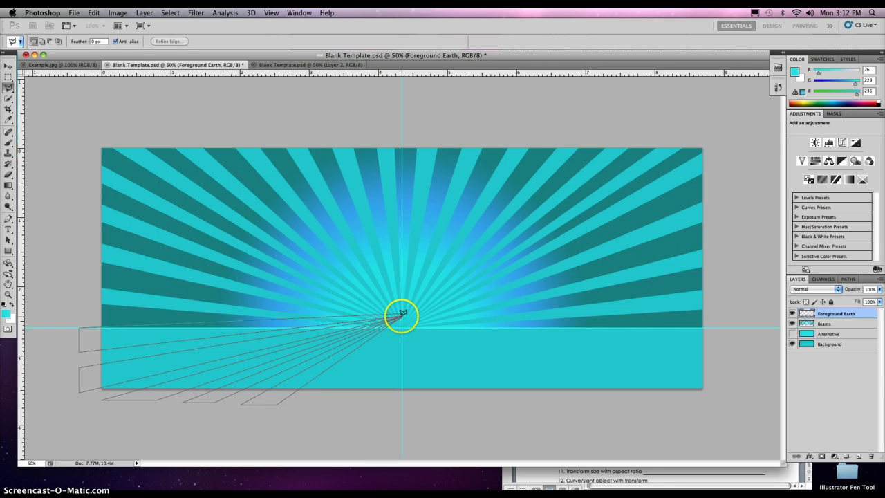
left_click(299, 407)
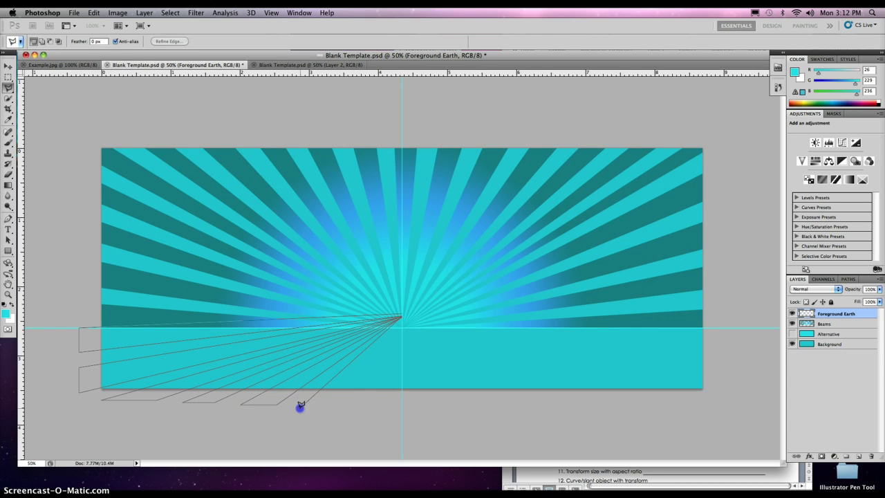
left_click(334, 407)
left_click(404, 315)
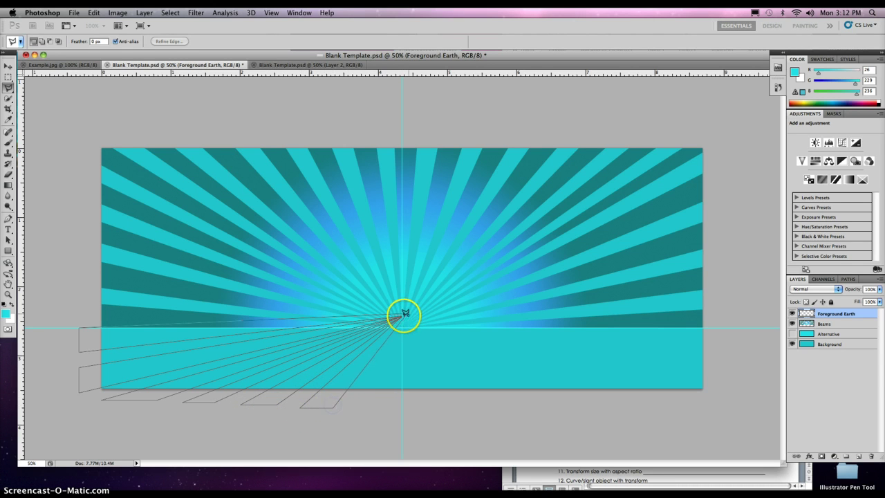
left_click(354, 404)
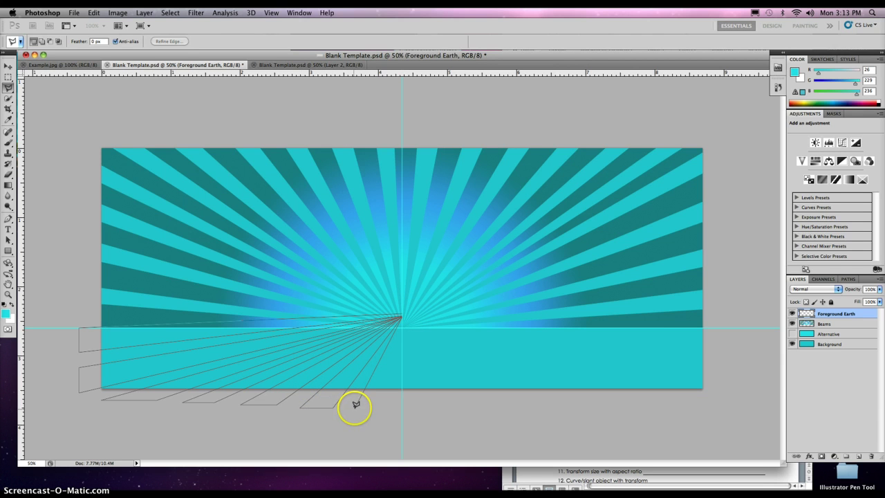
left_click(383, 408)
left_click(400, 317)
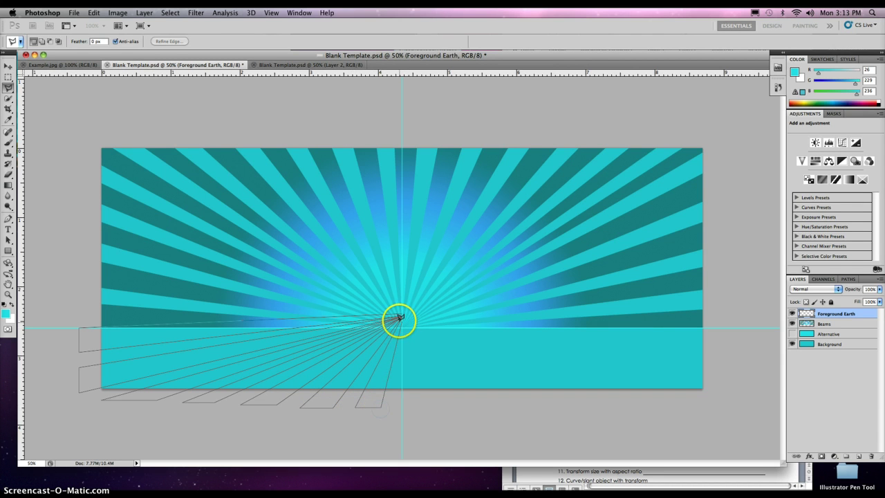
left_click(402, 407)
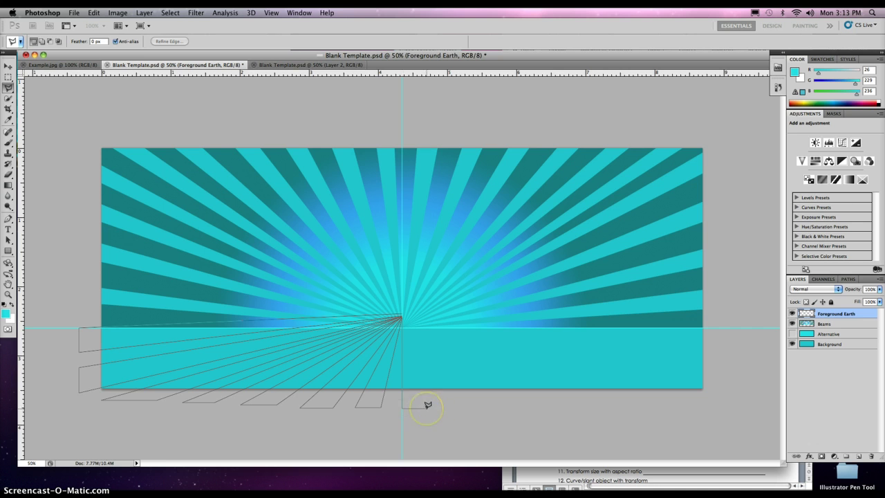
left_click(427, 407)
left_click(403, 318)
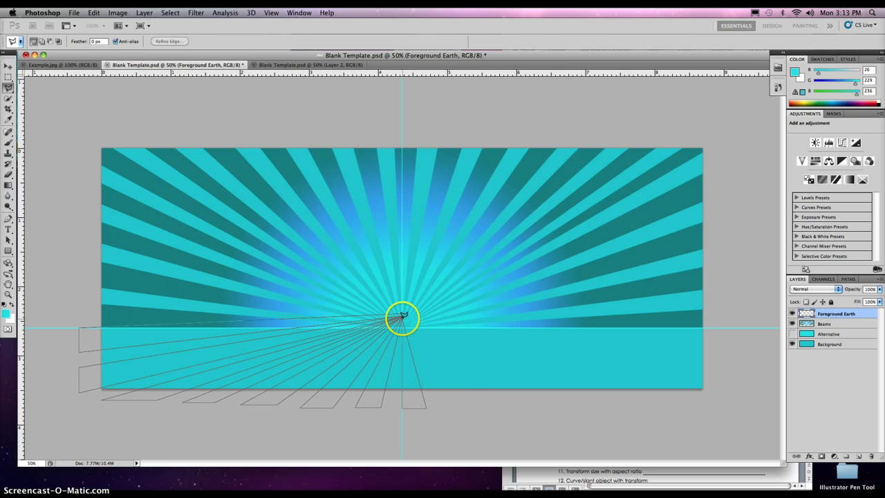
Add four further wedges fanning toward the lower right, each closed at the apex.
left_click(448, 407)
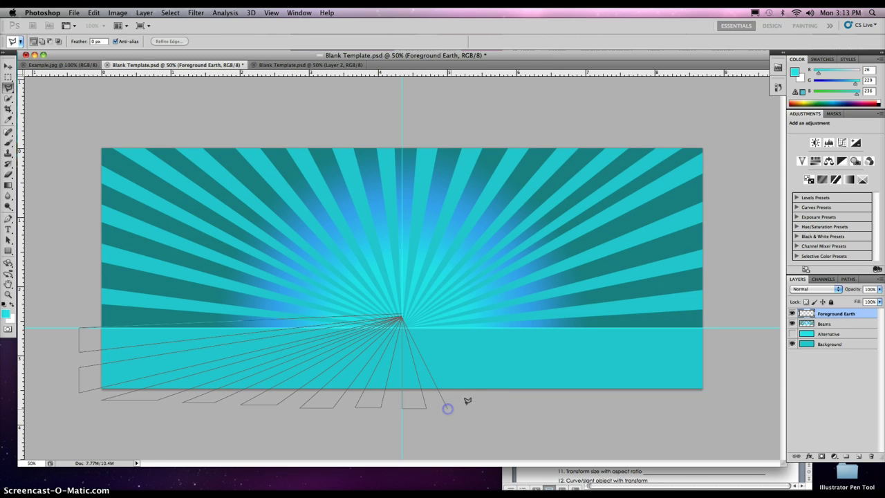
left_click(472, 407)
left_click(405, 316)
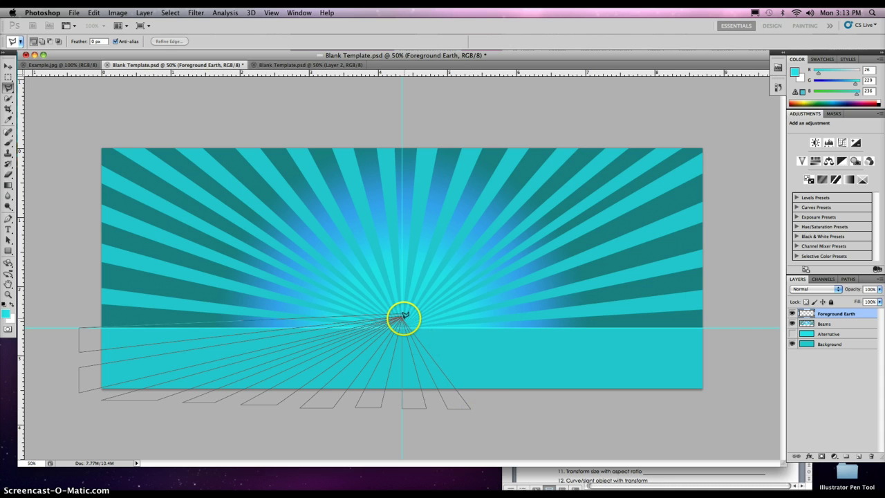
left_click(404, 316)
left_click(495, 404)
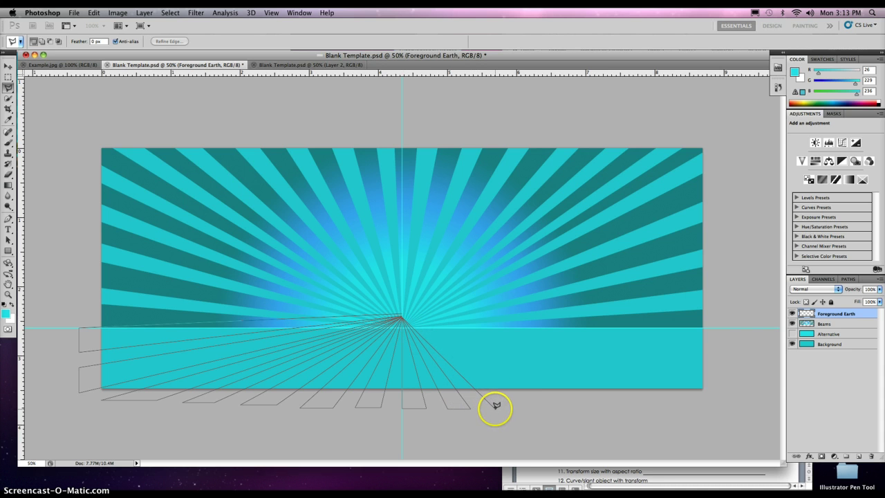
left_click(519, 407)
left_click(403, 316)
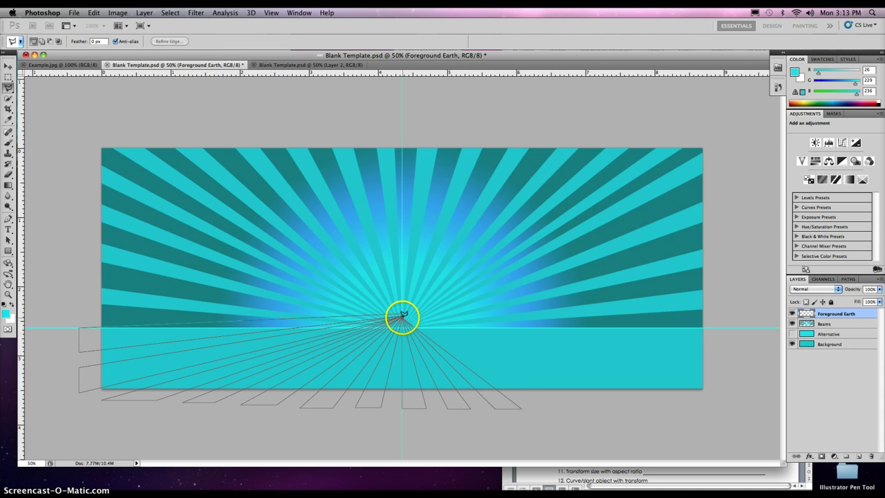
left_click(403, 316)
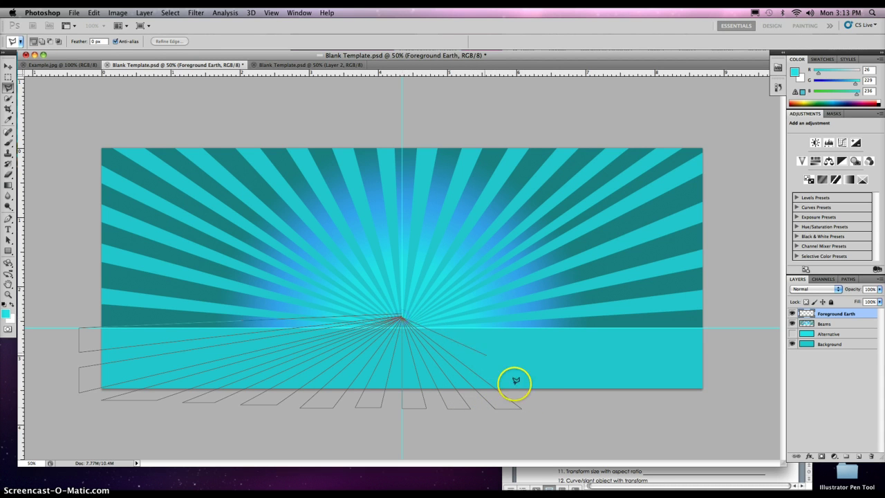
left_click(546, 405)
left_click(571, 405)
left_click(404, 316)
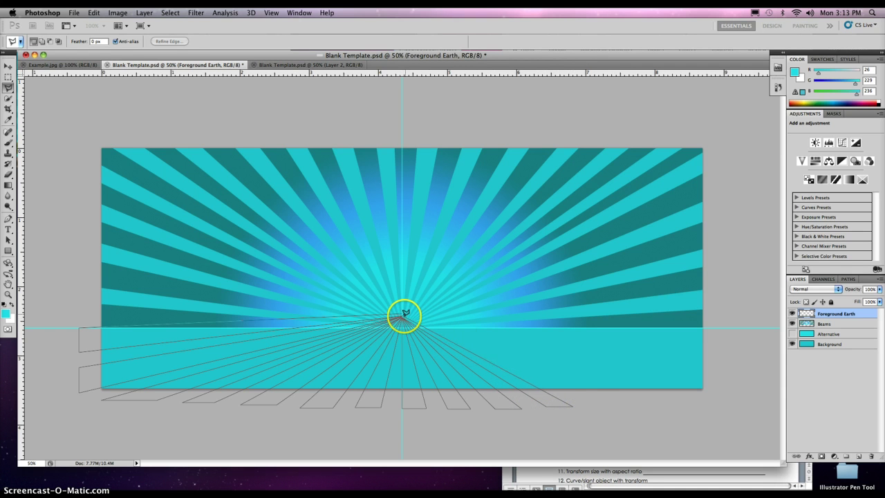
left_click(594, 402)
left_click(626, 401)
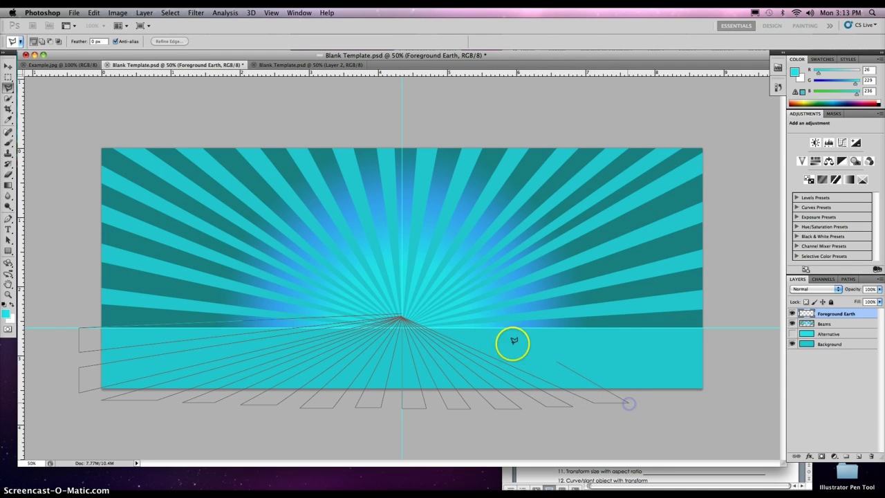
left_click(403, 316)
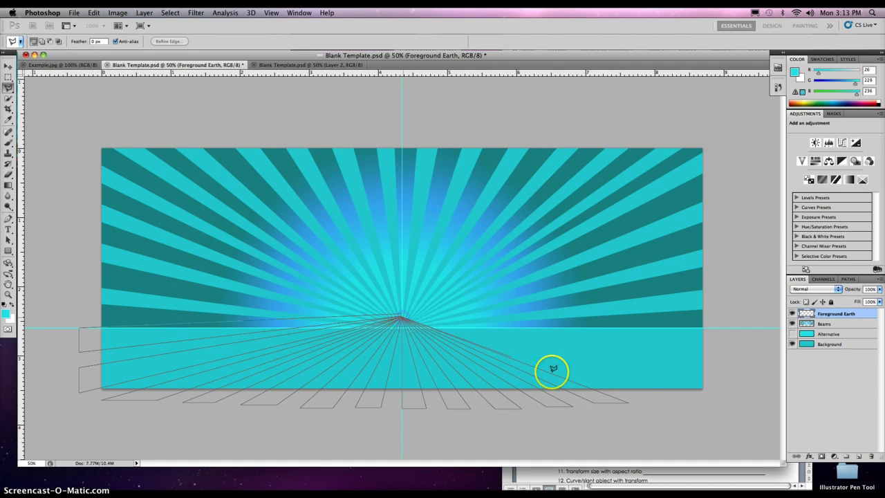
Complete the last wedges out to the right edge, closing the full foreground beam selection.
left_click(687, 397)
left_click_drag(547, 346, 407, 315)
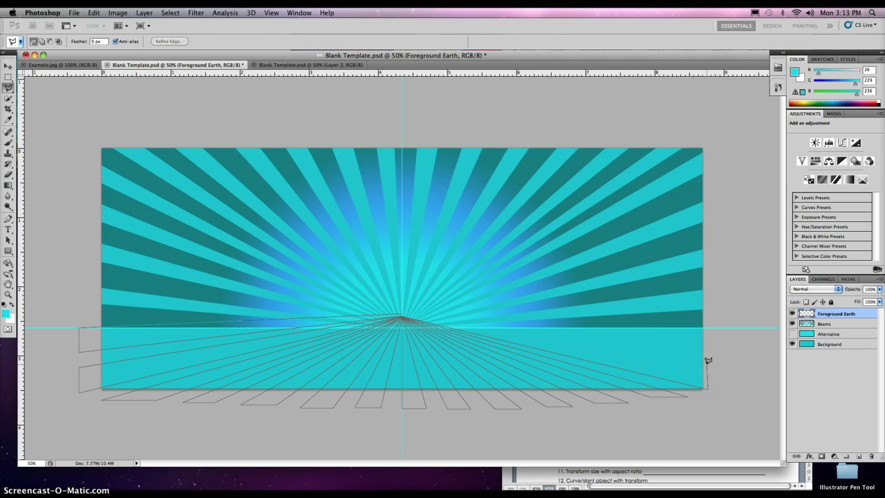
mouse_move(708, 360)
left_mouse_down()
mouse_move(492, 319)
mouse_move(403, 315)
left_mouse_up()
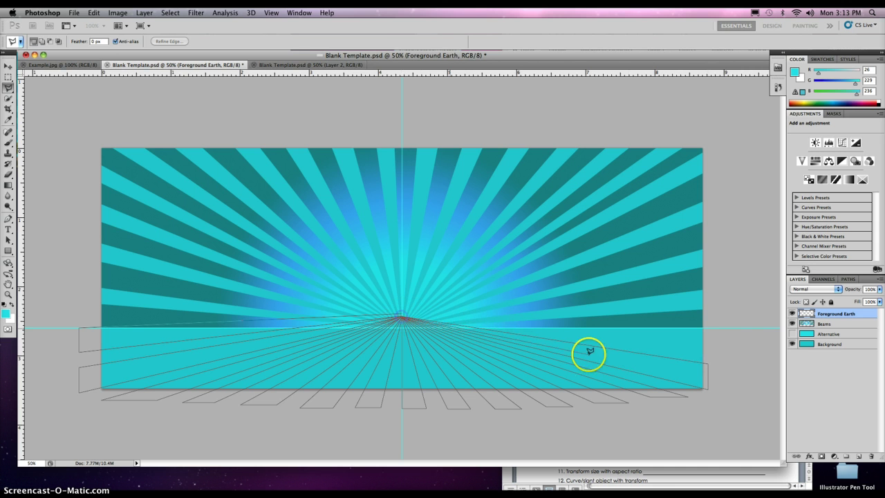
left_click(707, 323)
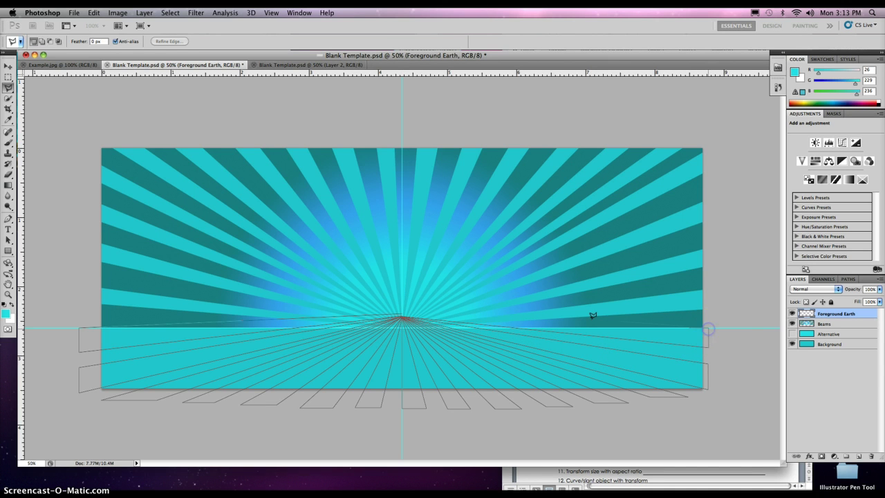
mouse_move(592, 315)
left_mouse_down()
mouse_move(422, 311)
mouse_move(658, 324)
mouse_move(483, 306)
mouse_move(414, 303)
mouse_move(402, 311)
left_mouse_up()
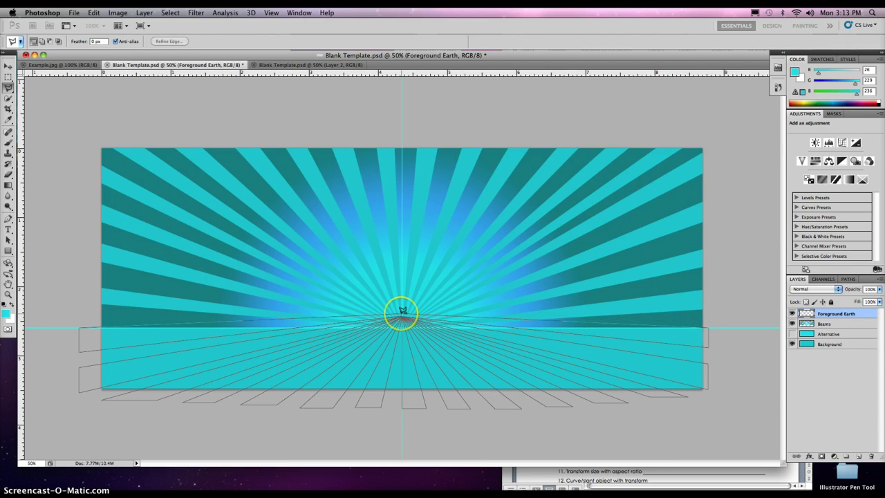
left_click(404, 317)
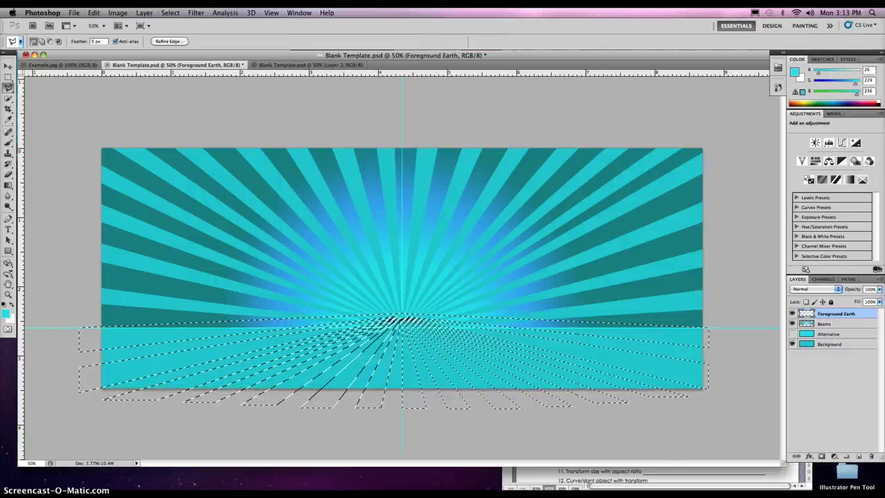
left_click(573, 472)
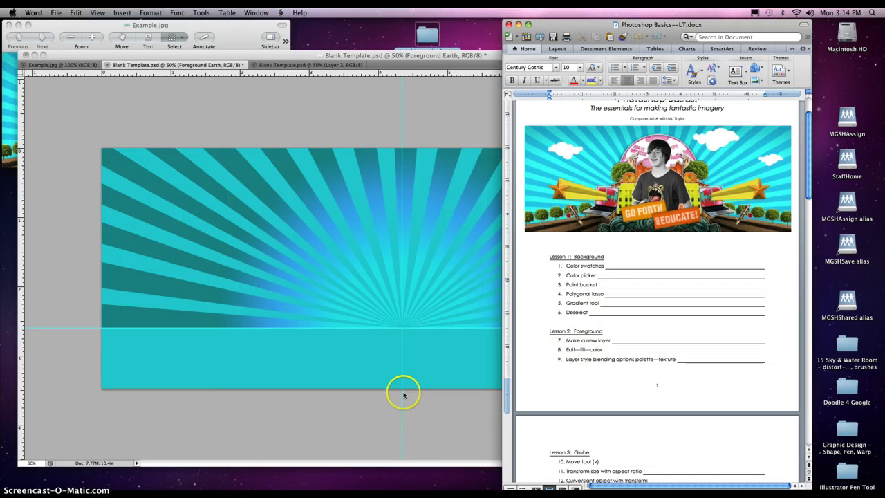
left_click(421, 377)
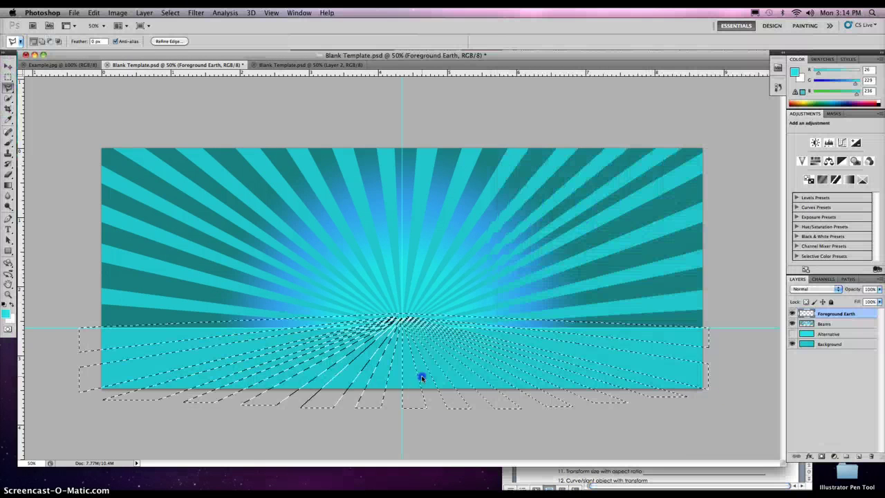
Set the foreground colour to dark brown 7f4704.
left_click(7, 313)
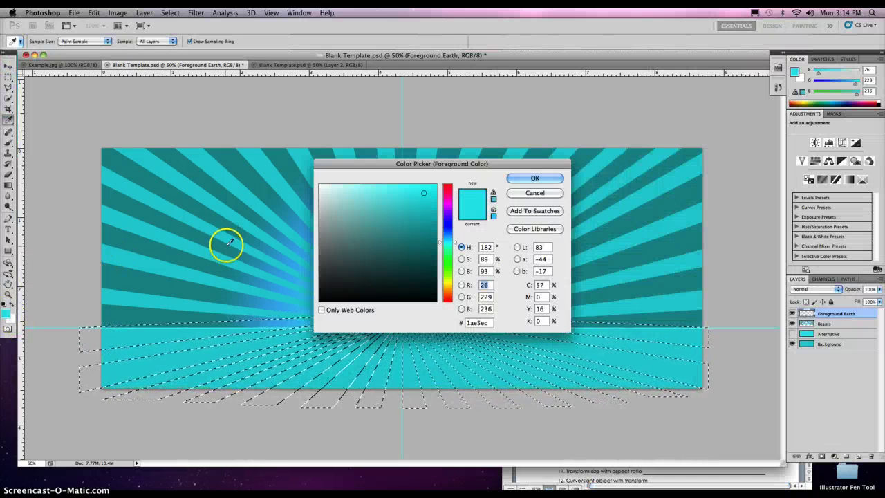
left_click(450, 291)
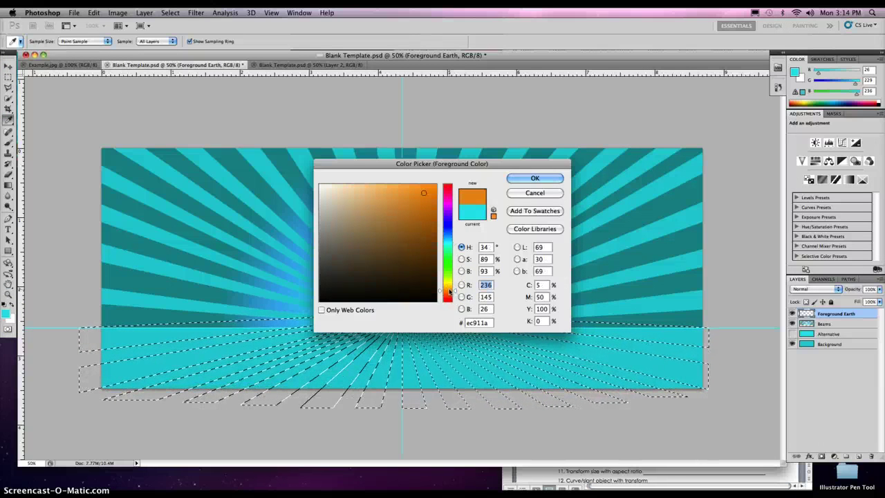
left_click_drag(423, 253, 428, 239)
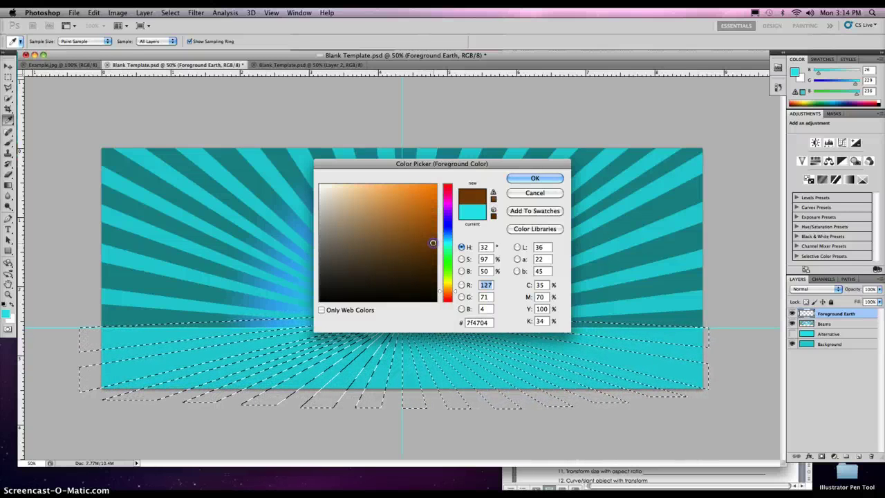
left_click(536, 178)
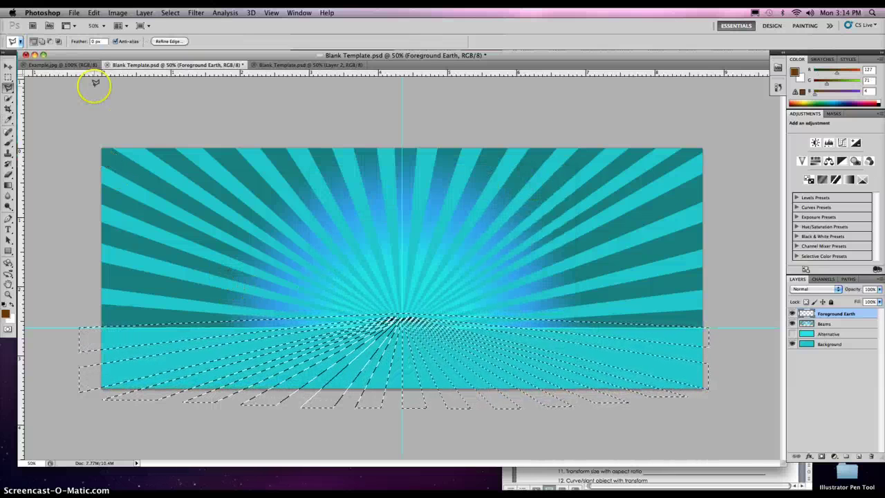
Fill the wedge selection with the foreground colour at 100%.
left_click(94, 13)
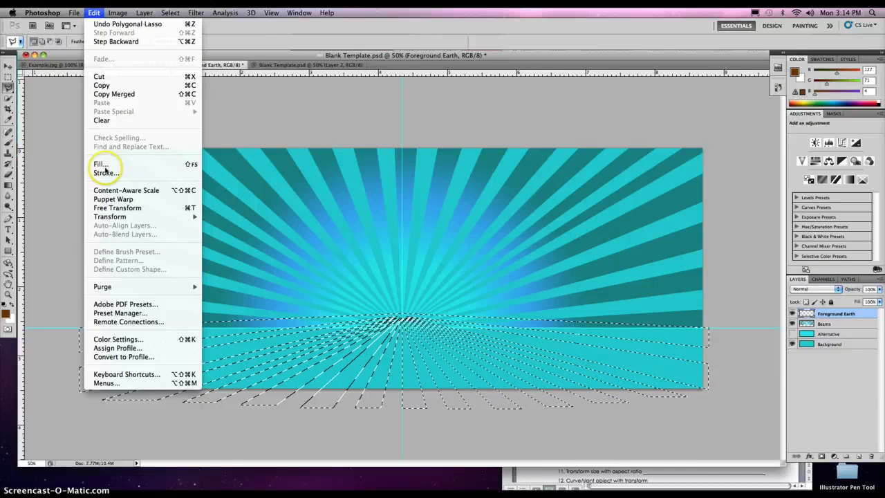
left_click(145, 165)
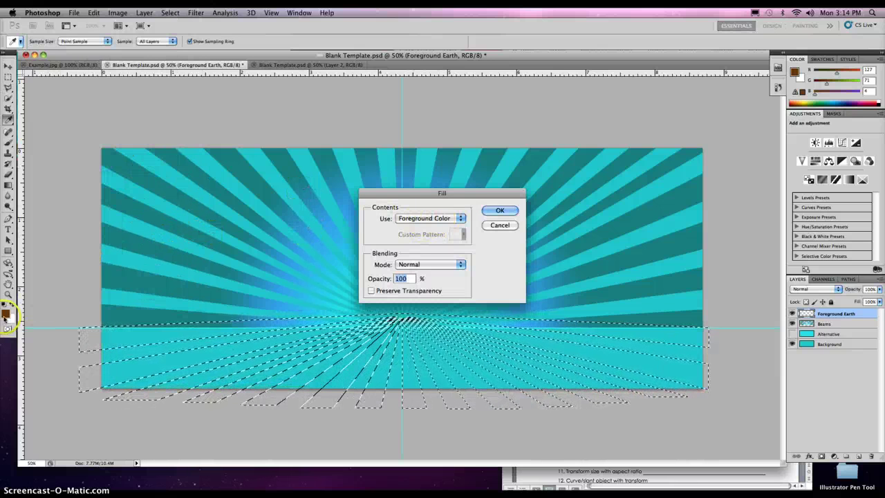
left_click(500, 210)
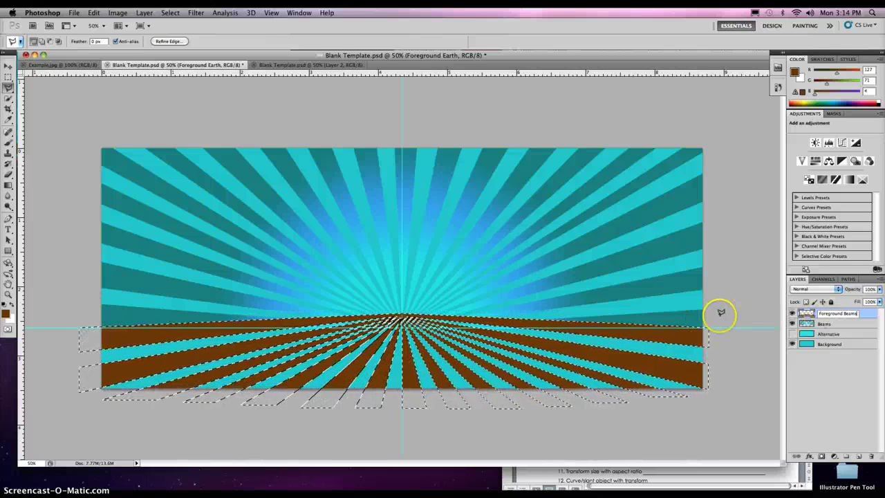
Confirm the Foreground Beams layer name and switch to the Rectangular Marquee Tool.
left_click(8, 76)
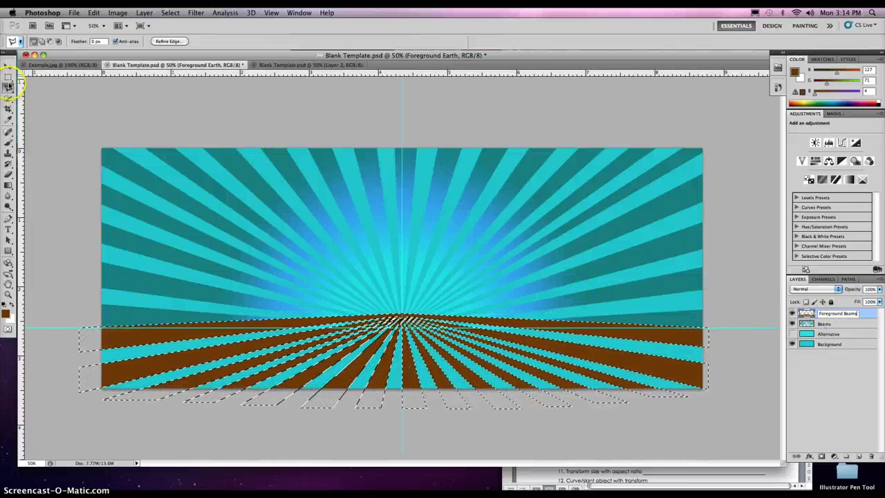
left_click(55, 103)
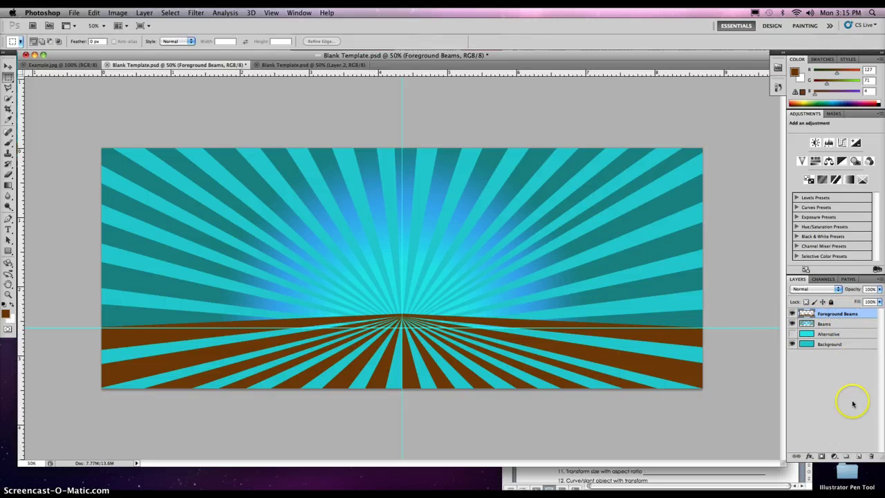
Add a new empty layer named Foreground above Foreground Beams.
left_click(859, 457)
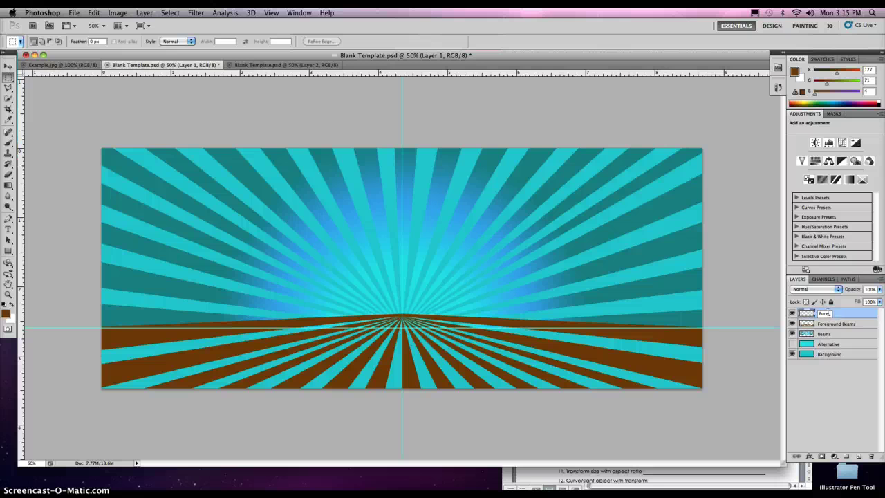
left_click(855, 313)
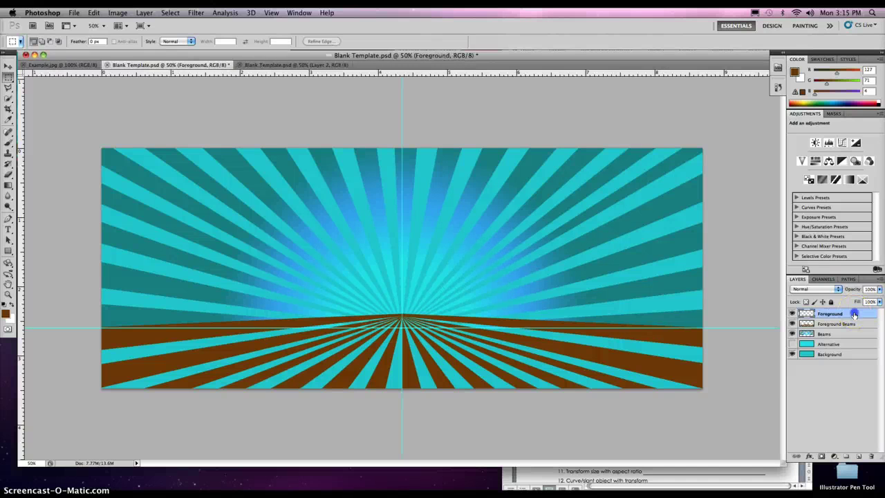
left_click_drag(793, 313, 810, 324)
Select the ground area from the horizon centre out past both bottom corners.
left_click(8, 88)
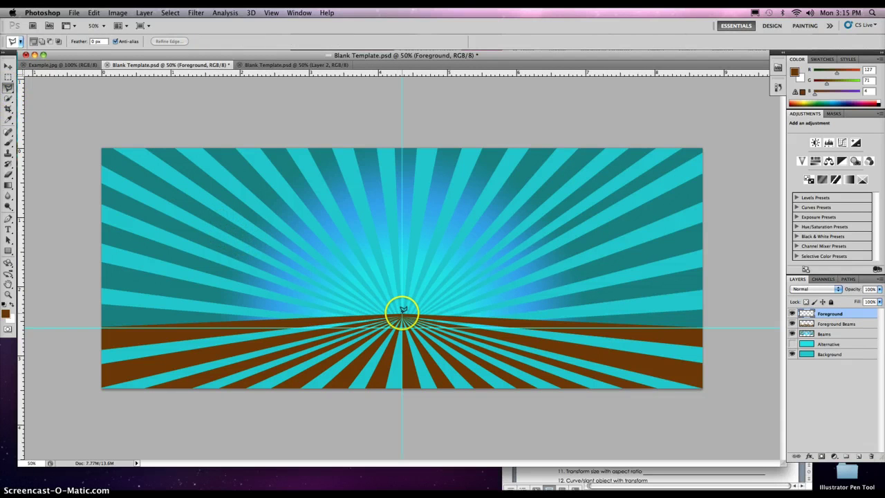
left_click(403, 311)
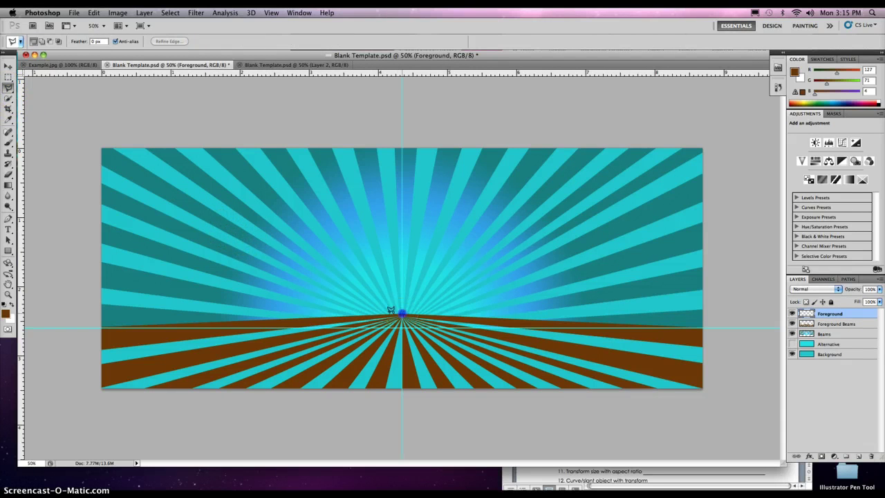
left_click(83, 325)
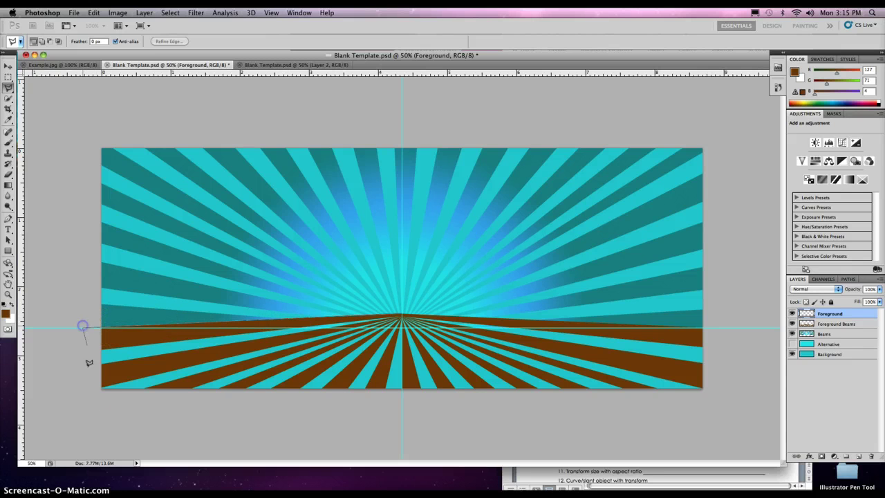
left_click(82, 402)
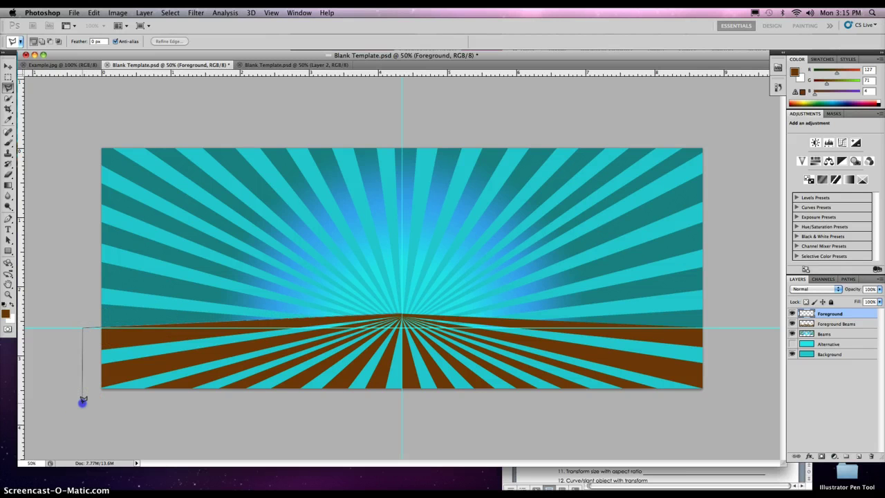
left_click(721, 400)
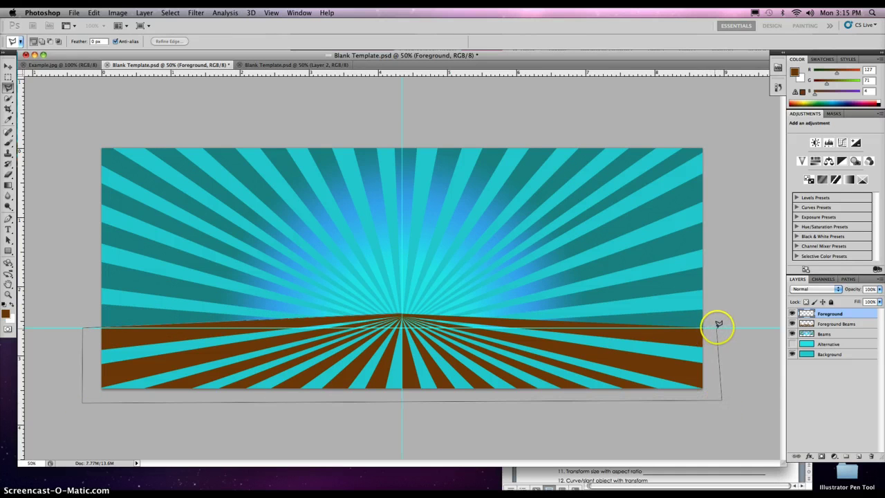
left_click(719, 325)
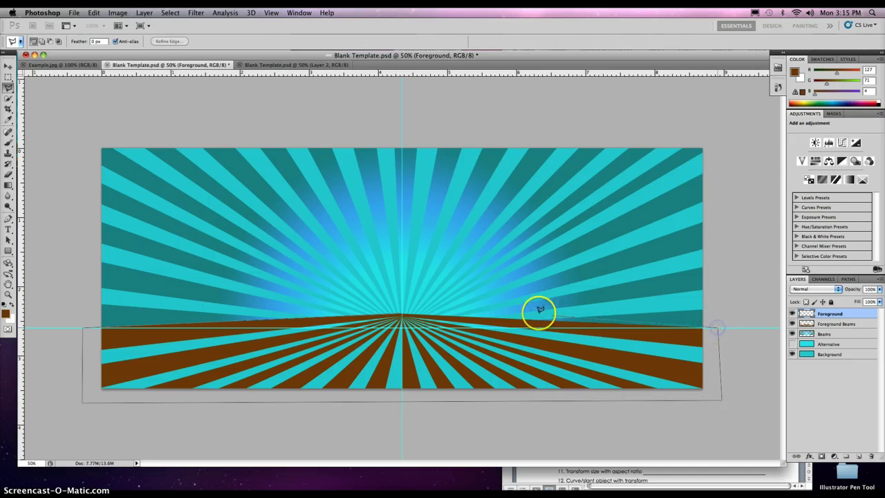
double_click(402, 313)
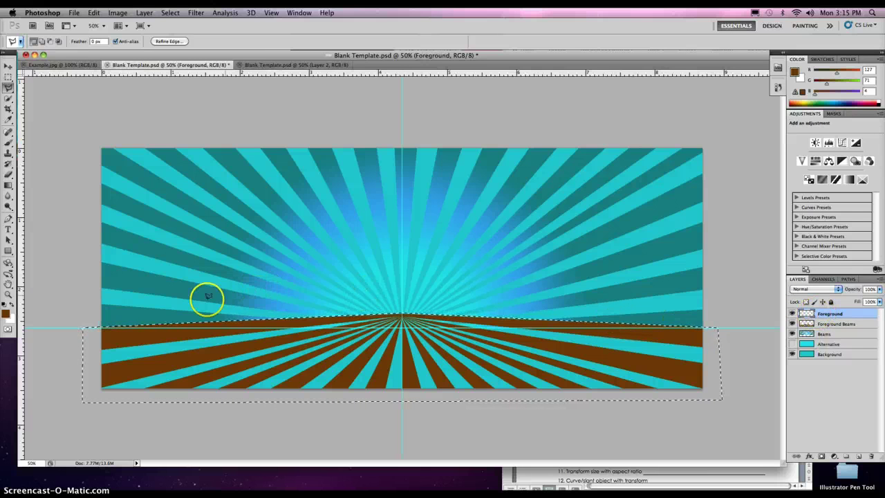
Fill the ground selection with the brown foreground colour at 100%.
left_click(93, 12)
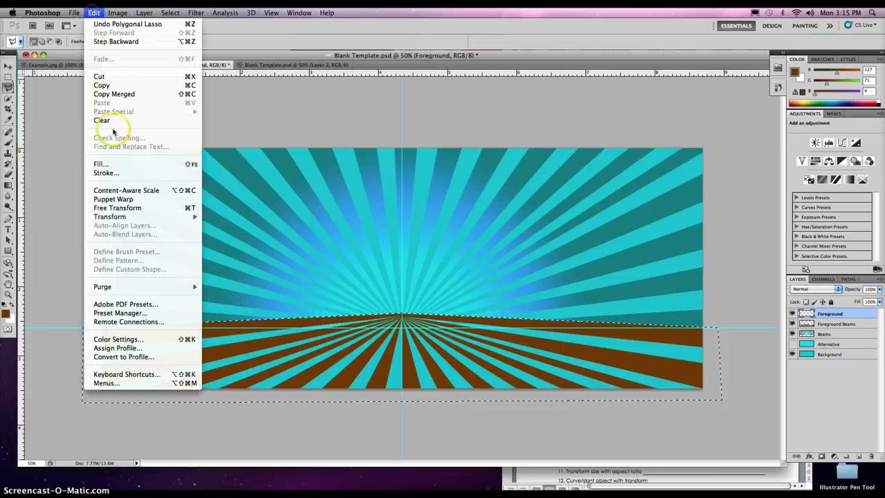
left_click(113, 164)
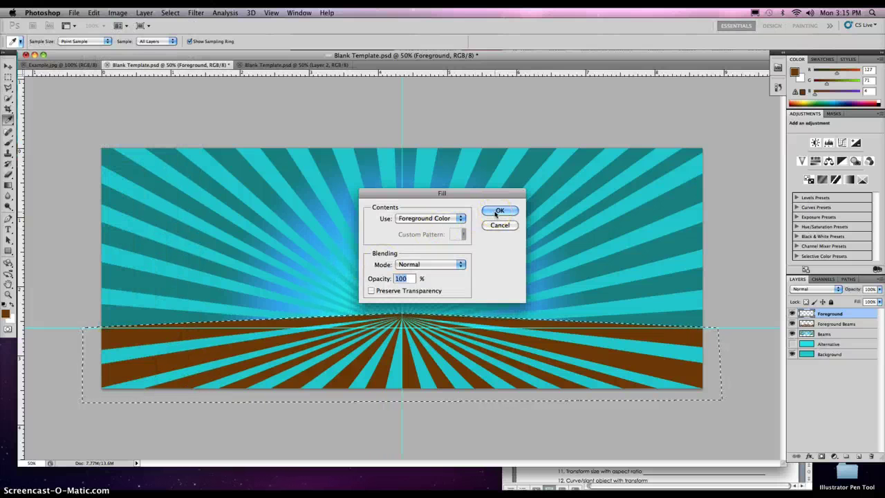
left_click(495, 214)
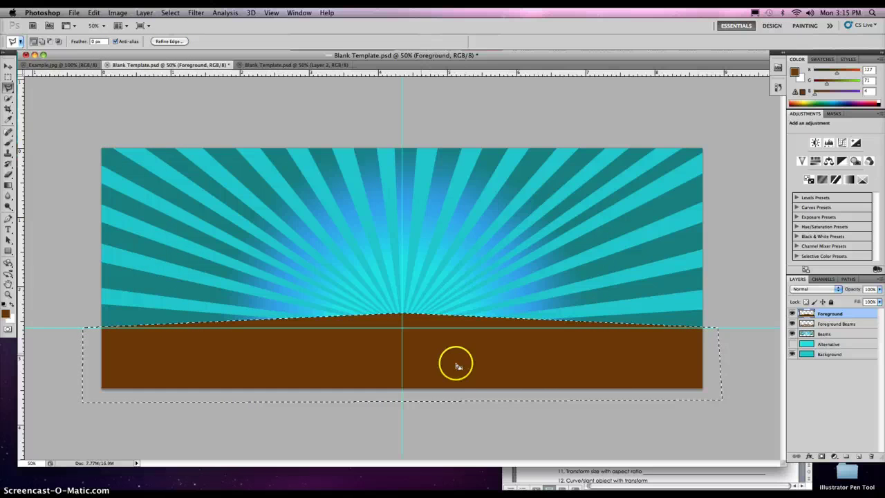
Deselect, move Foreground Beams above Foreground, and load its beams as a selection.
left_click(757, 267)
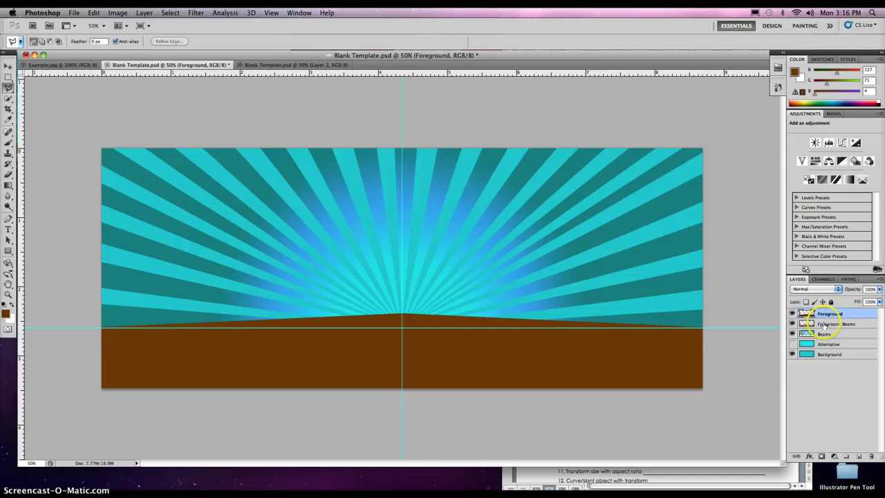
left_click_drag(824, 323, 828, 315)
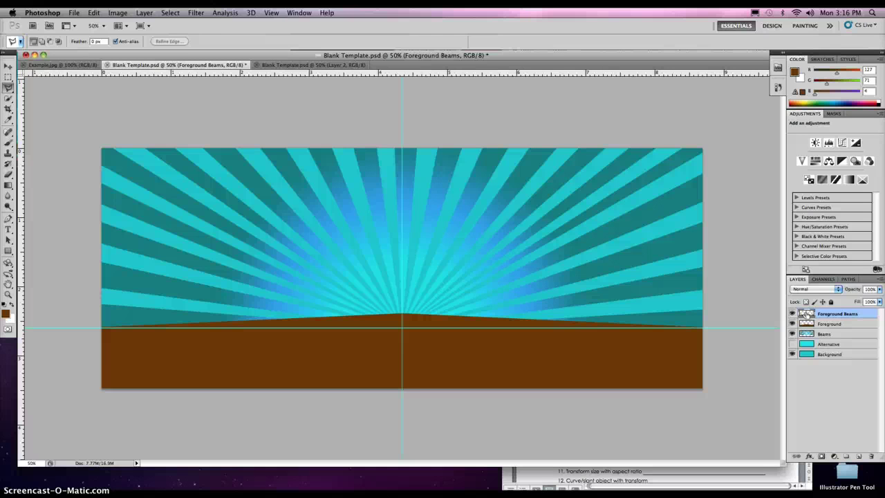
left_click(807, 313, "super")
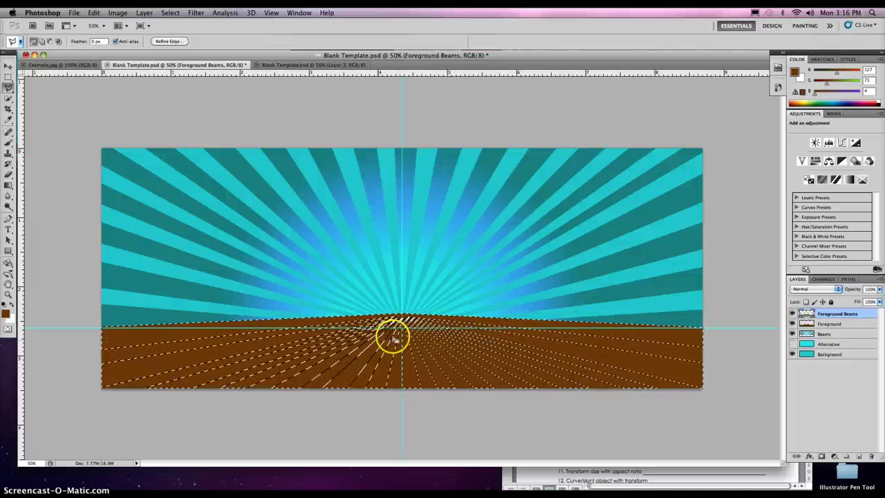
Set the foreground colour to darker brown 693a03.
left_click(6, 314)
left_click(433, 252)
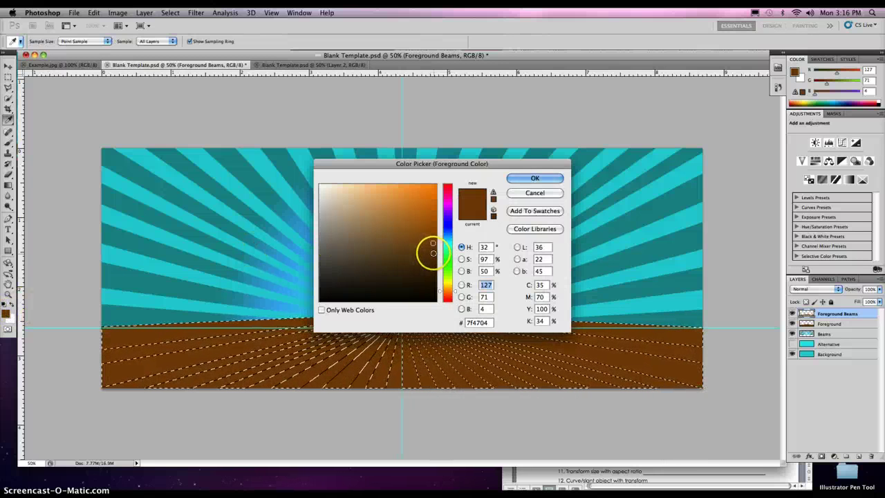
left_click(467, 211)
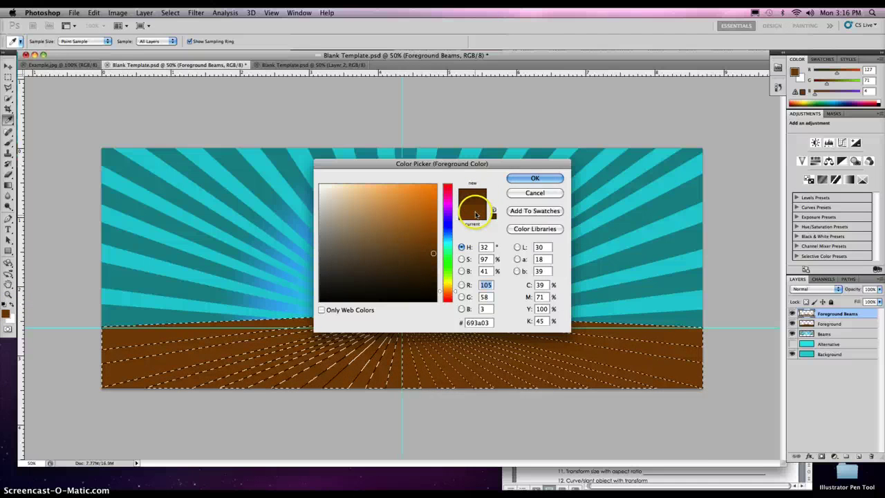
left_click(473, 200)
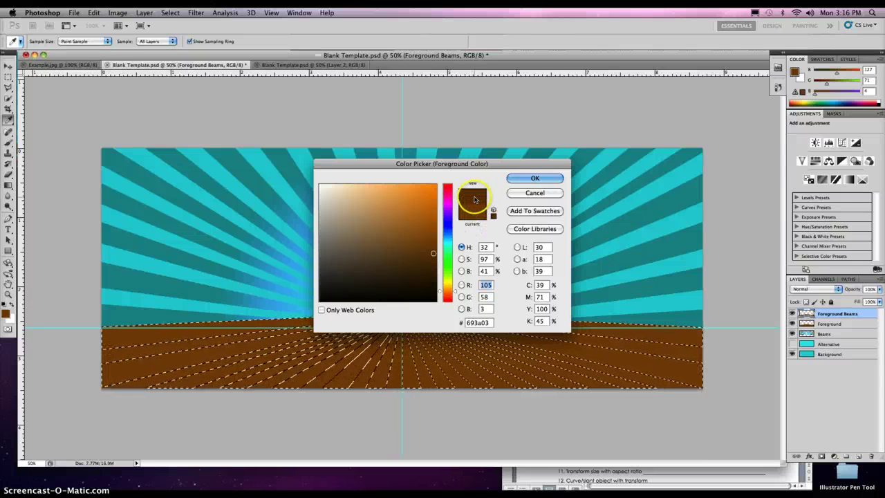
left_click(535, 178)
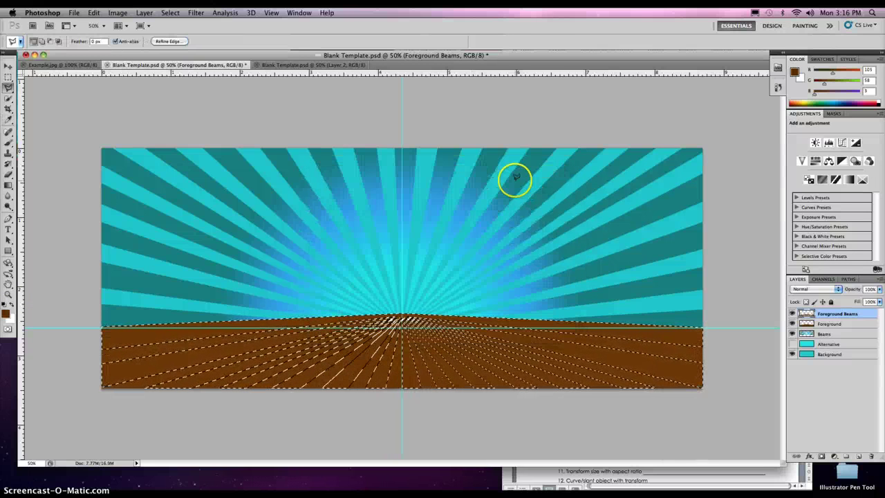
Fill the beam selection with 693a03, deselect, and make the Foreground layer active.
left_click(93, 13)
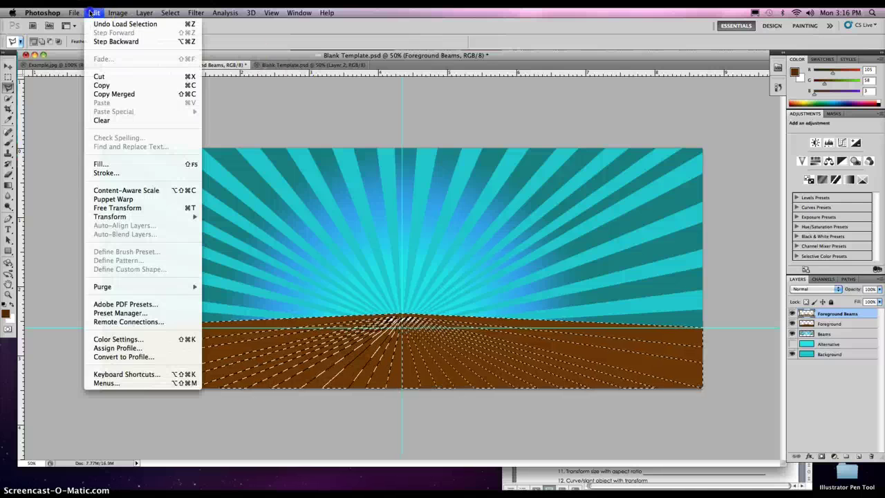
left_click(119, 166)
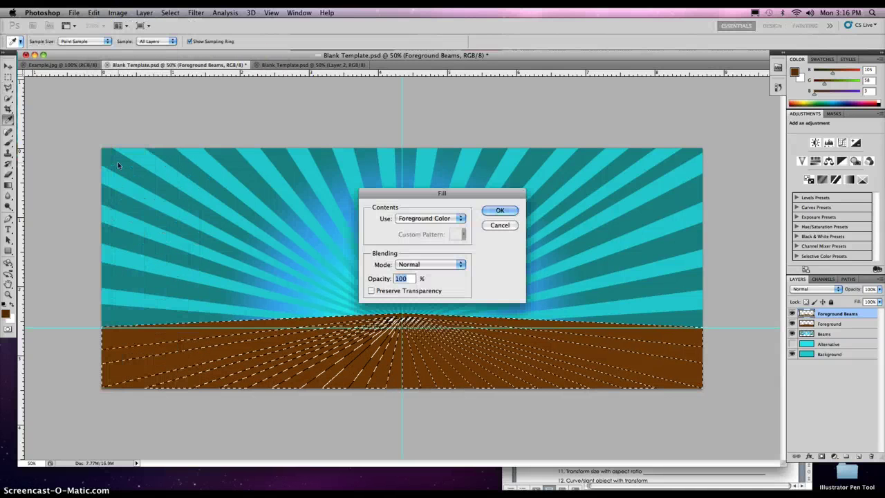
left_click(498, 211)
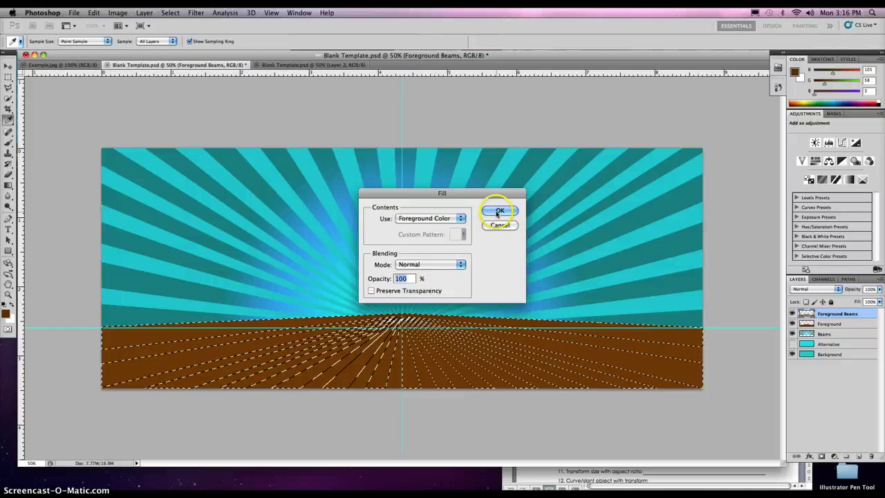
key("l")
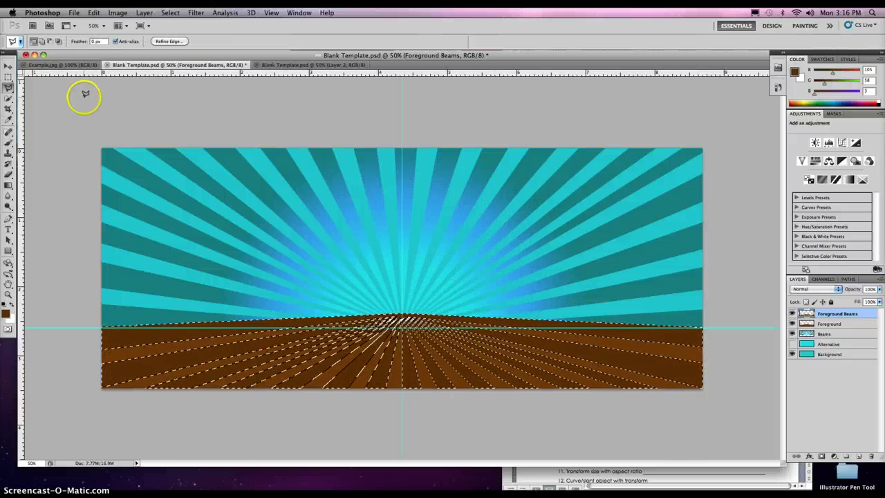
left_click(102, 100)
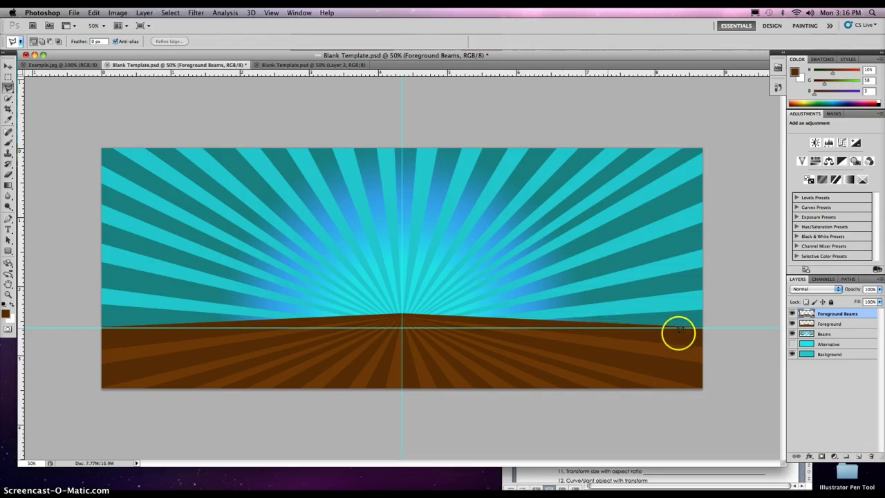
left_click(838, 324)
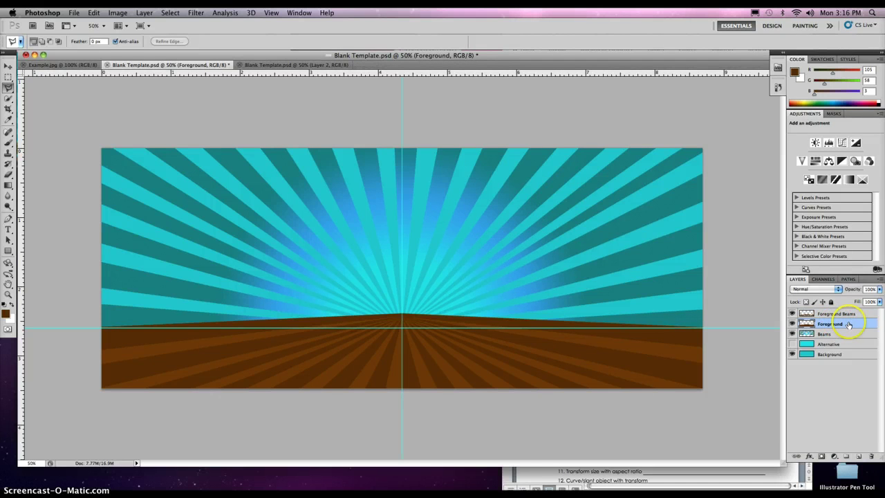
left_click(712, 477)
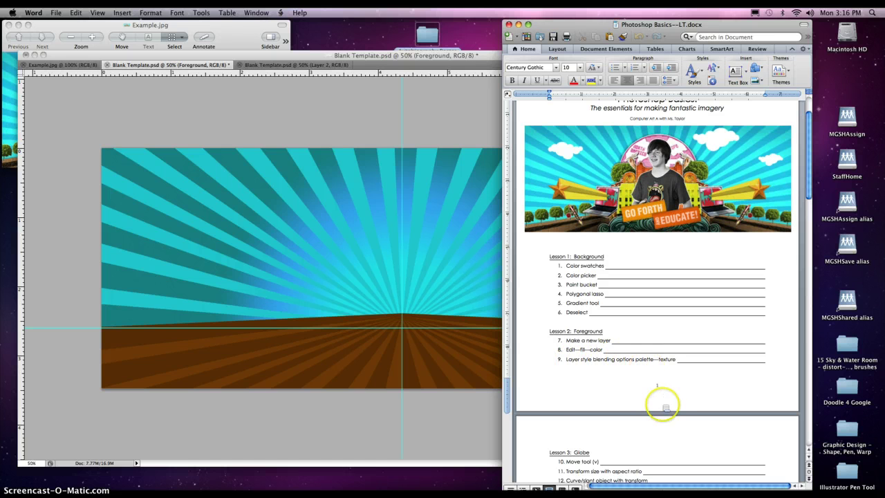
Open Layer Style for the Foreground layer and enable Bevel and Emboss with Texture.
left_click(473, 423)
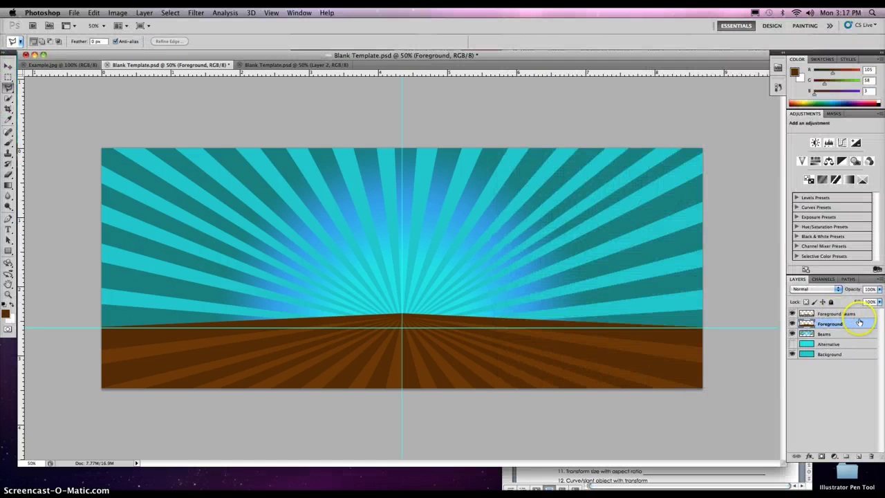
double_click(829, 325)
left_click(861, 324)
double_click(862, 324)
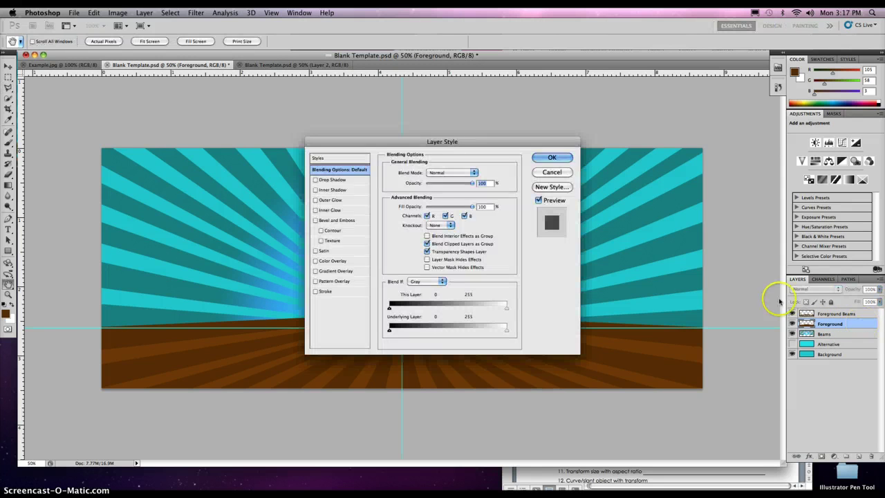
left_click_drag(432, 145, 637, 134)
left_click(527, 229)
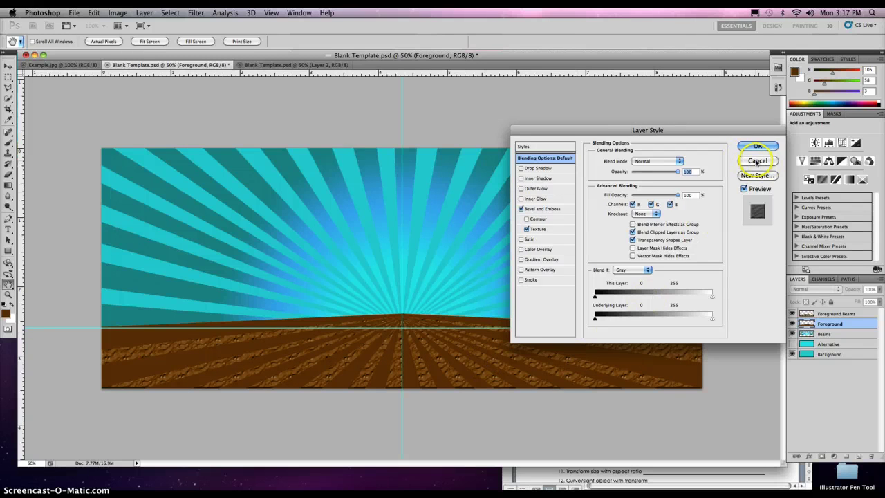
Cancel the texture style, then merge Foreground and Foreground Beams into one layer with Cmd+E.
left_click(756, 161)
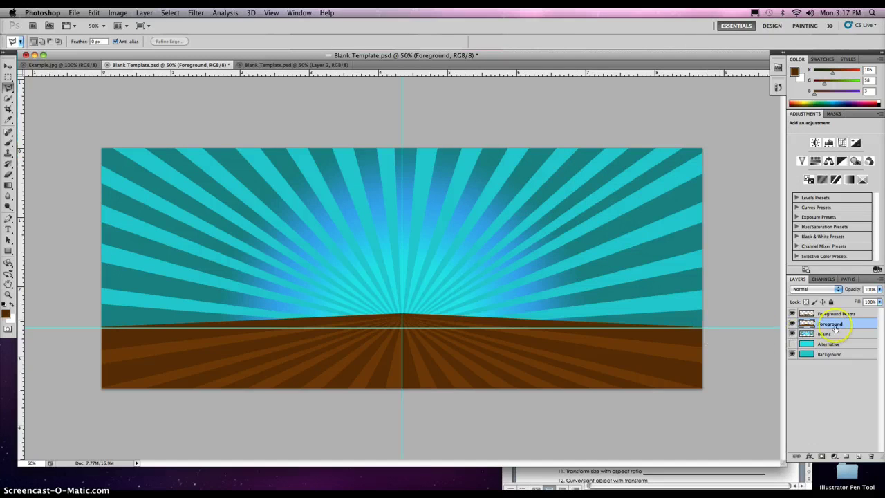
left_click(830, 314, "shift")
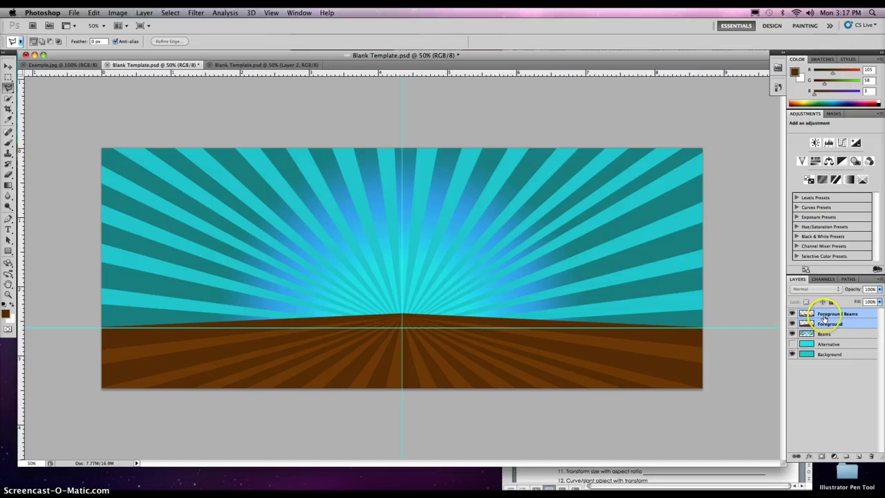
key("super+e")
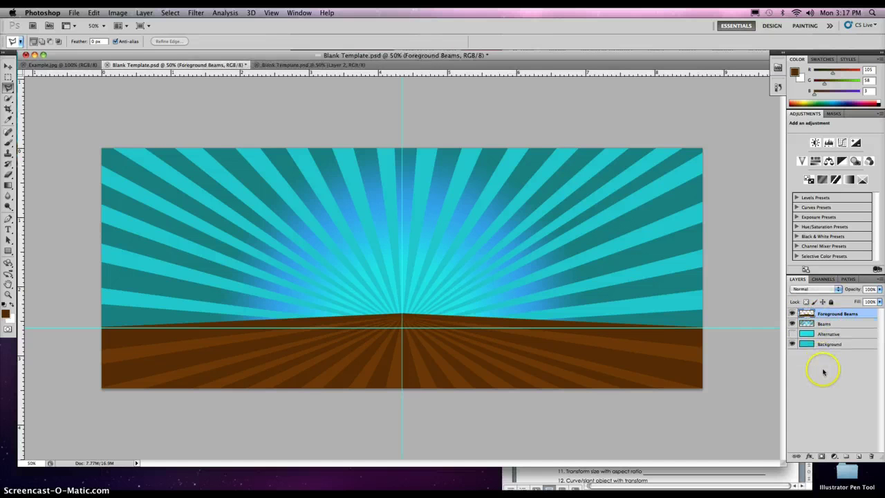
left_click(145, 12)
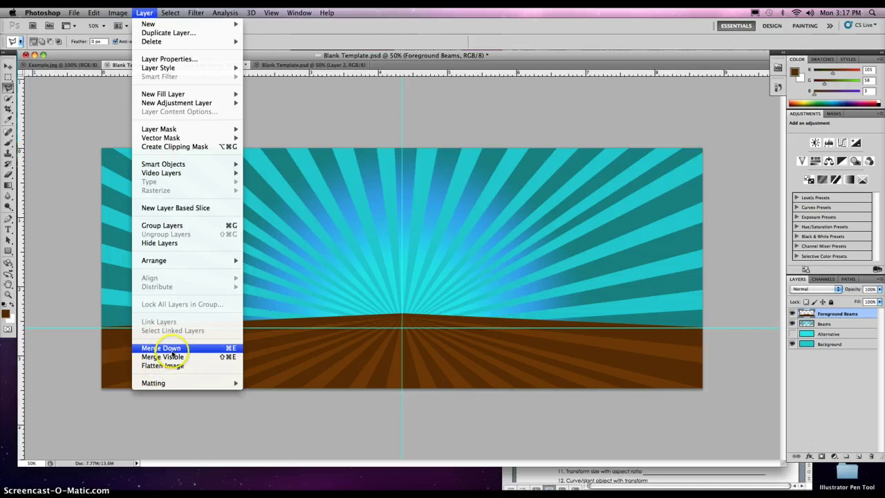
left_click(145, 12)
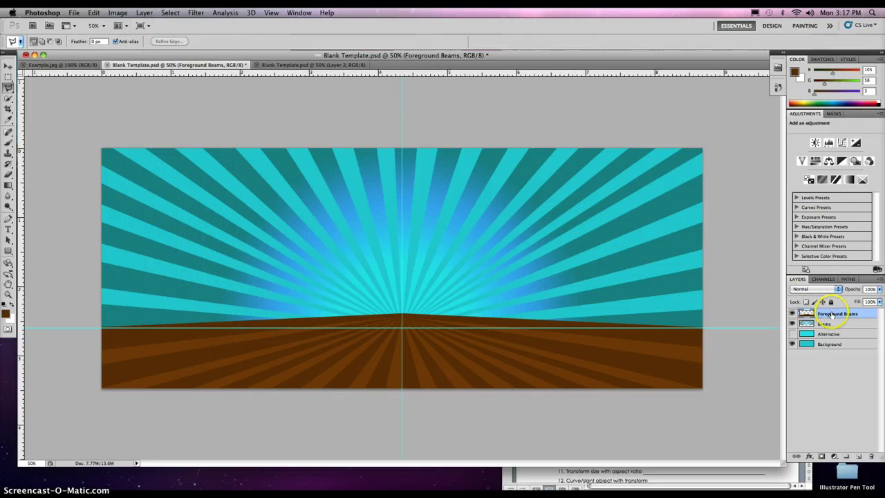
Enable Bevel and Emboss on the Foreground Beams layer style, keeping the Normal blend mode.
double_click(867, 315)
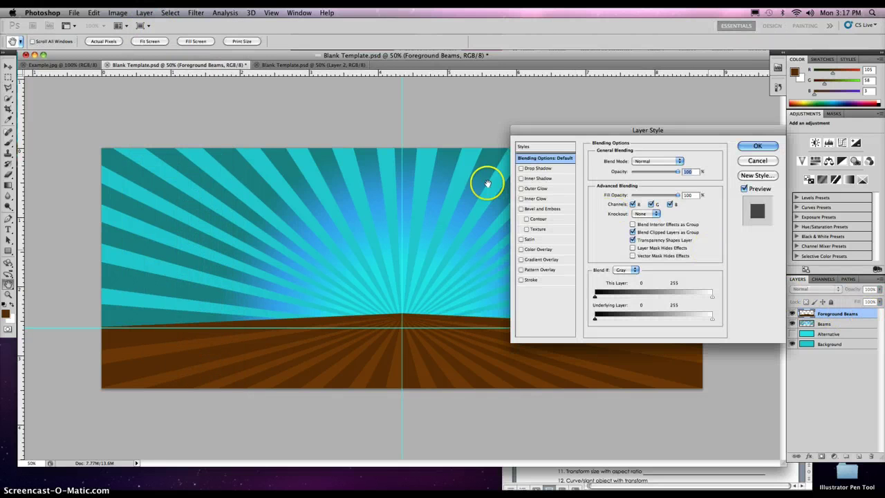
left_click(526, 229)
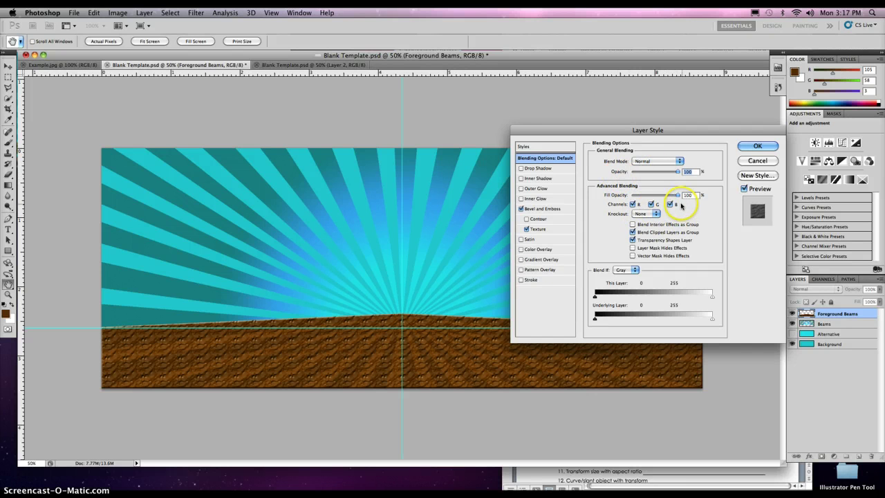
left_click(679, 161)
left_click(679, 162)
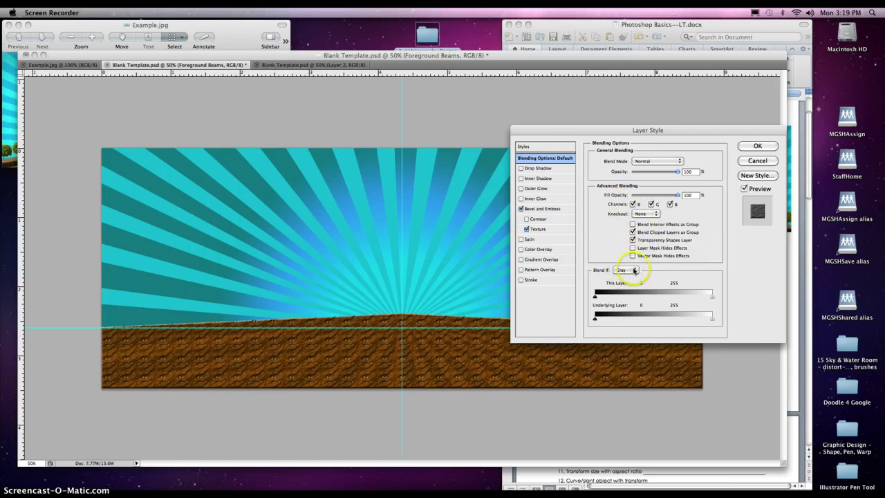
Append the Rock Patterns set to the Texture pattern picker.
left_click(538, 230)
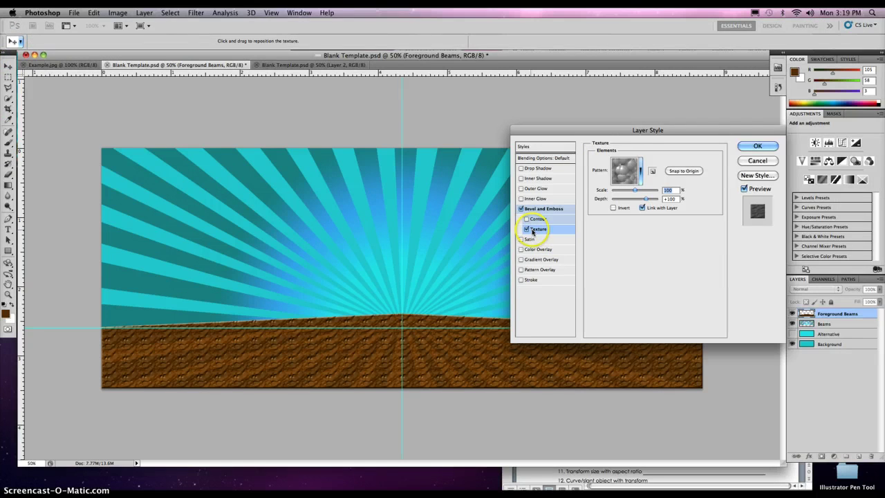
left_click(641, 171)
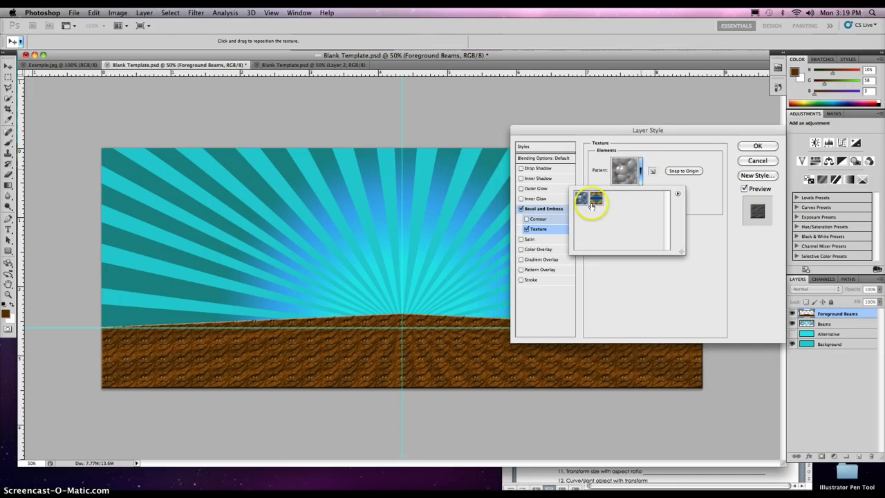
left_click_drag(596, 200, 677, 197)
left_click(679, 195)
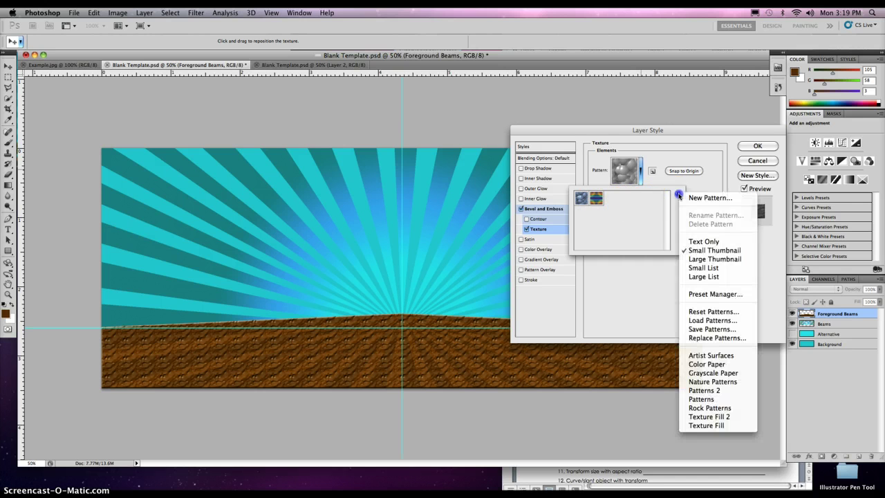
left_click(700, 410)
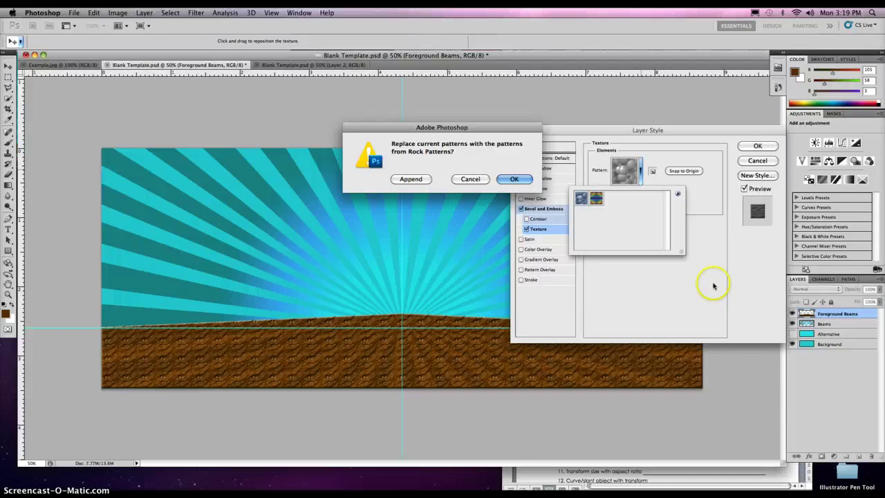
left_click(411, 180)
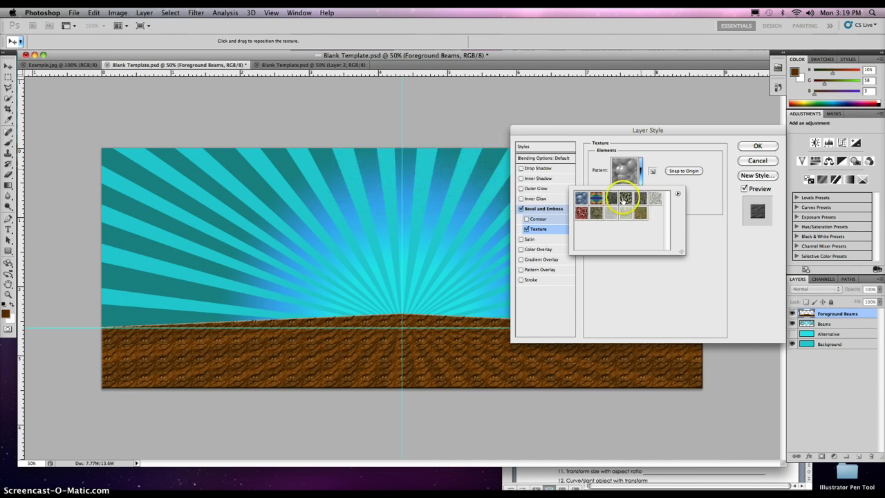
Preview rock patterns such as Granite, Gravel, Rock Wall and Textured Tile, choosing Light Marble.
left_click(625, 200)
left_click(612, 199)
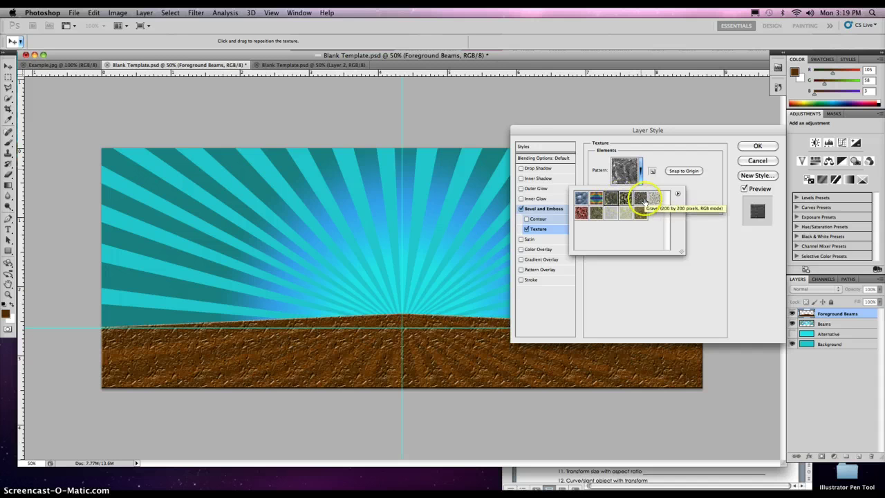
left_click(656, 199)
left_click(640, 199)
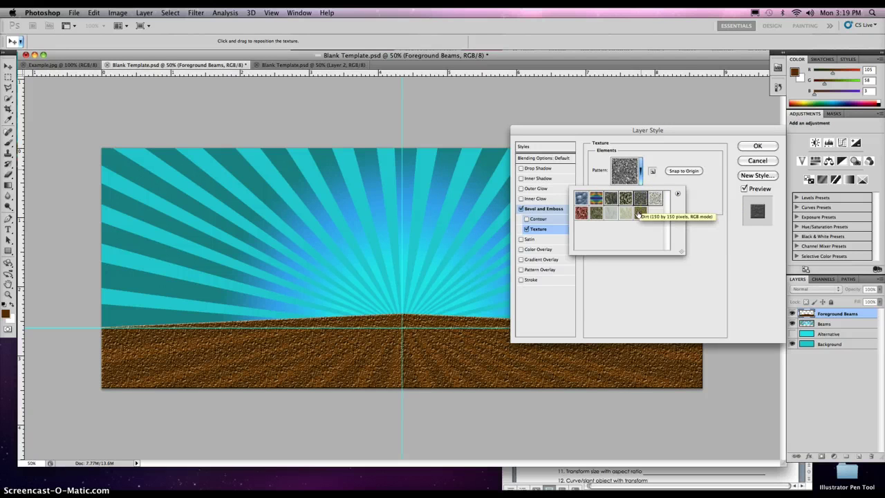
left_click(640, 214)
left_click(625, 214)
left_click(607, 215)
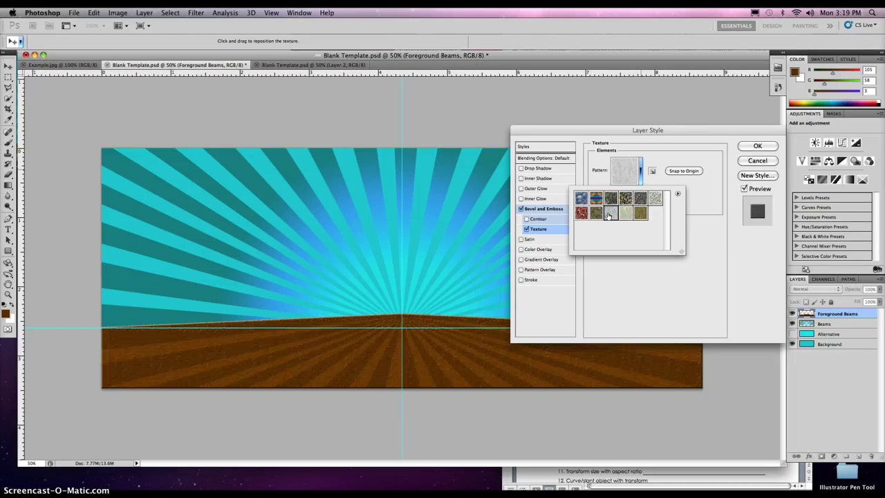
left_click(596, 214)
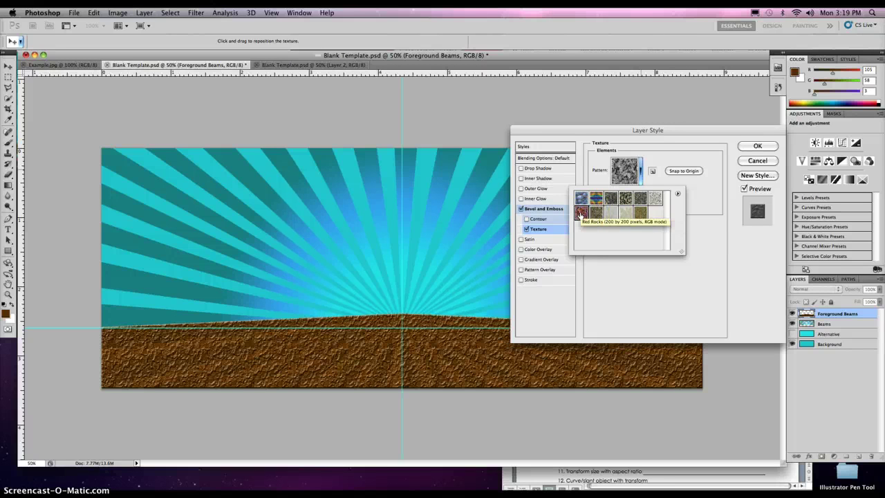
left_click(625, 214)
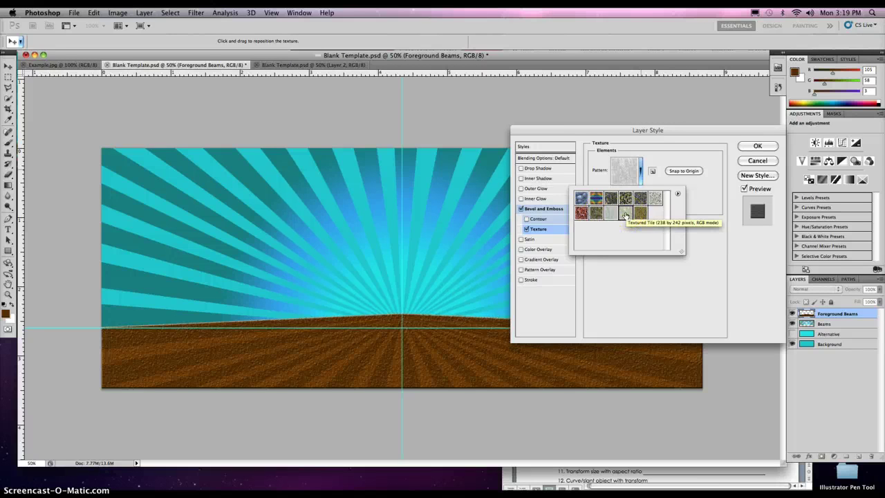
left_click(614, 214)
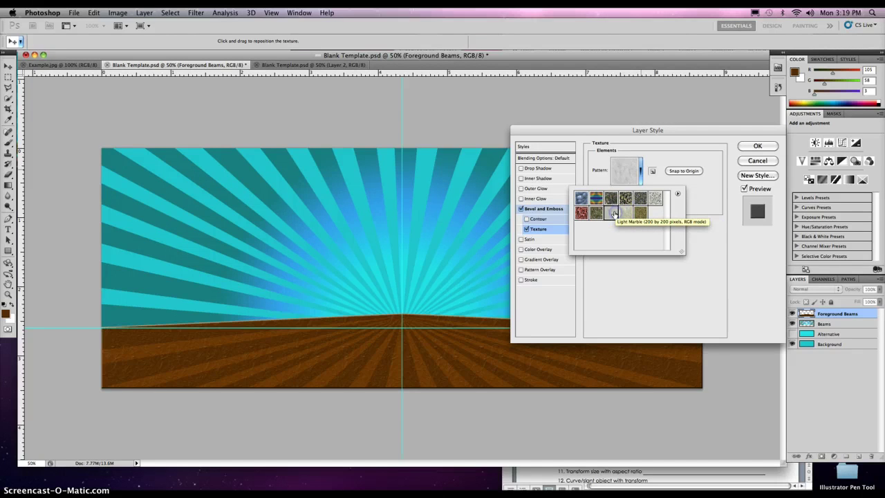
Apply the Bevel and Emboss style with the Light Marble texture.
left_click(679, 194)
left_click(685, 188)
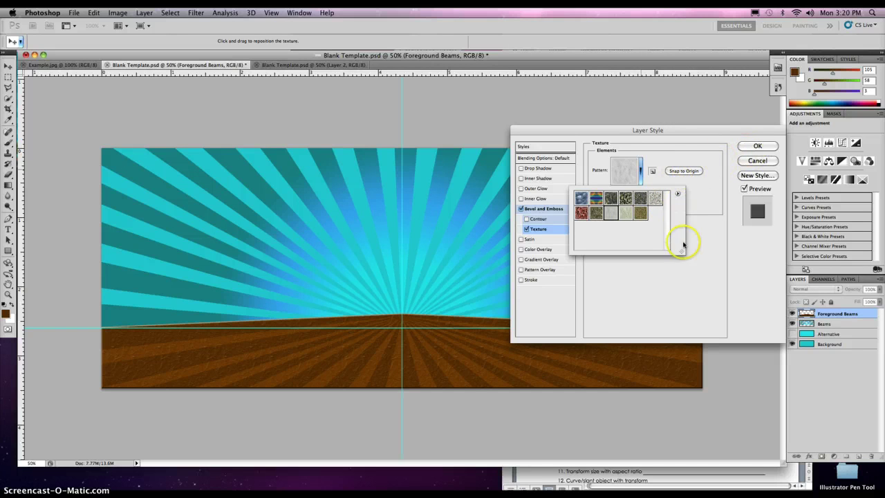
mouse_move(679, 253)
left_mouse_down()
mouse_move(701, 280)
mouse_move(682, 251)
left_mouse_up()
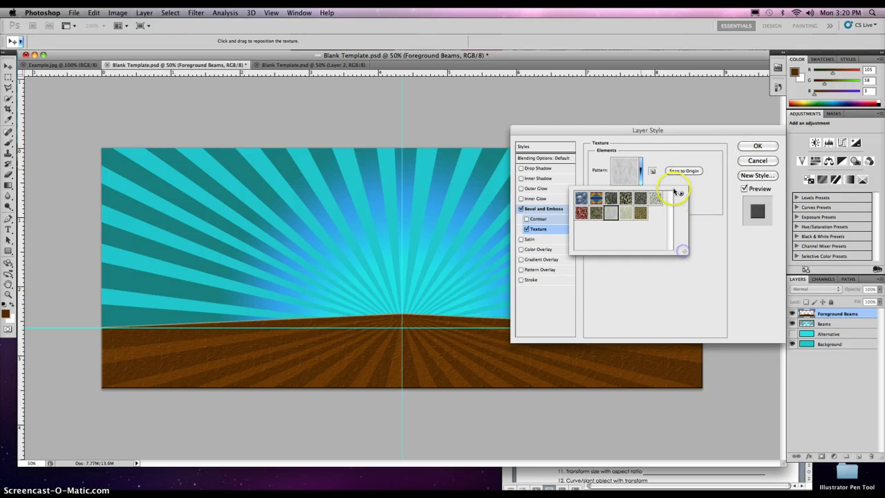
left_click(682, 194)
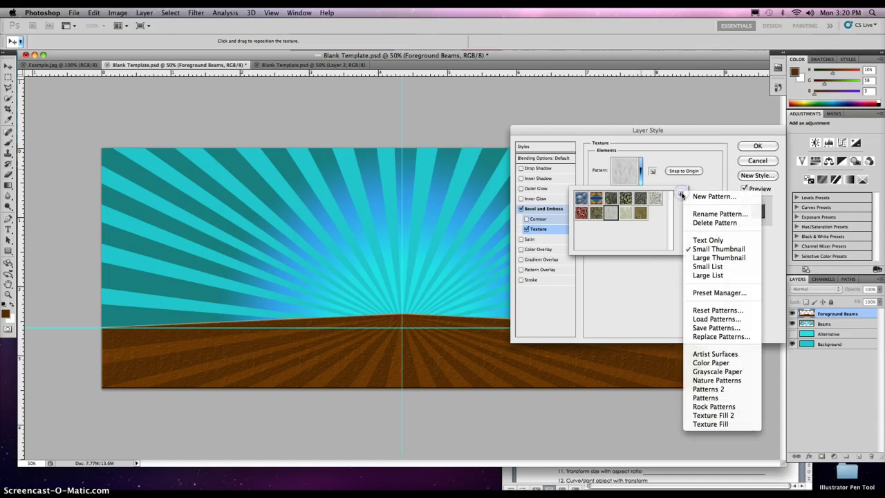
left_click(682, 194)
left_click(754, 146)
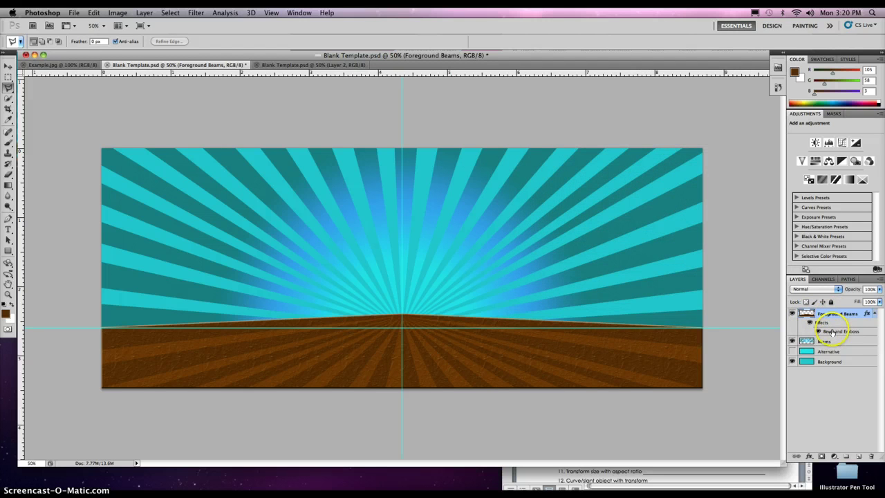
Reopen the Foreground Beams texture settings, set Scale 79% and Depth +476, and apply.
double_click(868, 313)
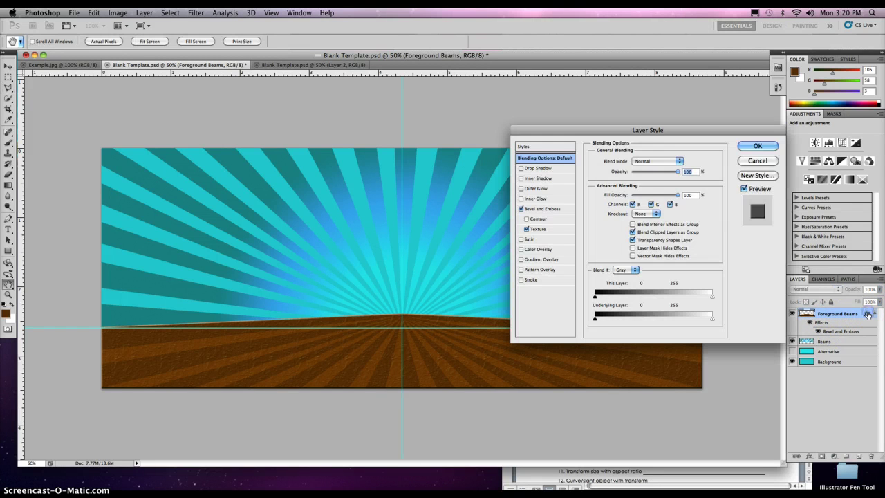
left_click(537, 230)
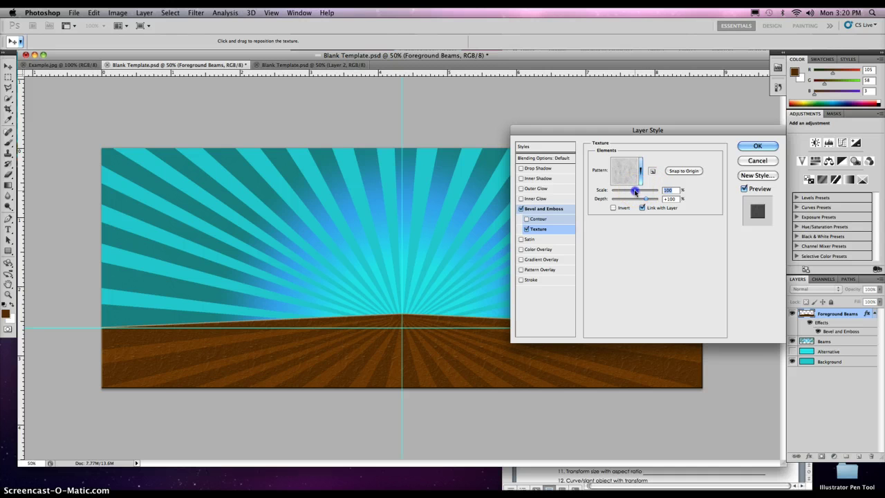
left_click_drag(635, 192, 647, 198)
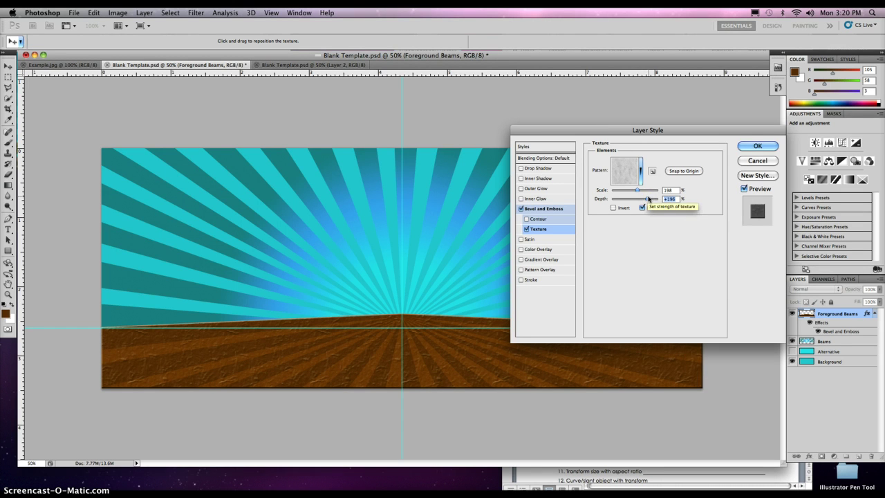
left_click(613, 208)
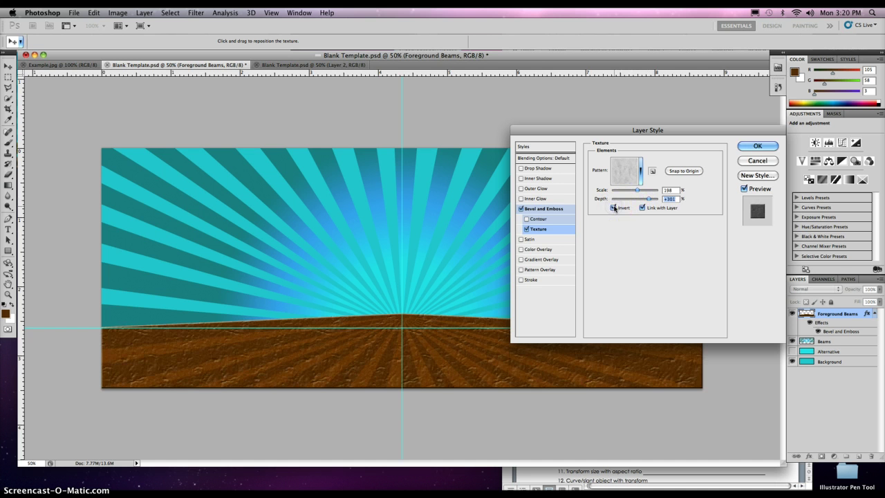
left_click(613, 208)
mouse_move(636, 190)
left_mouse_down()
mouse_move(651, 192)
mouse_move(625, 192)
left_mouse_up()
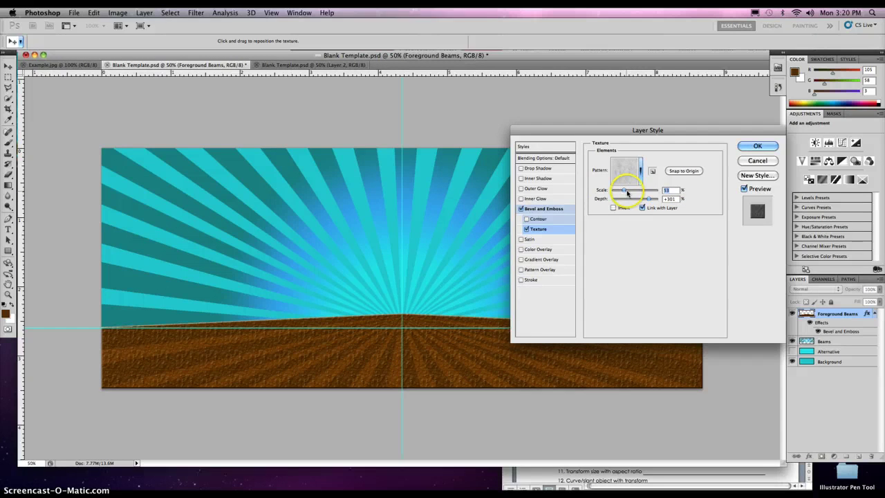
left_click_drag(625, 193, 653, 200)
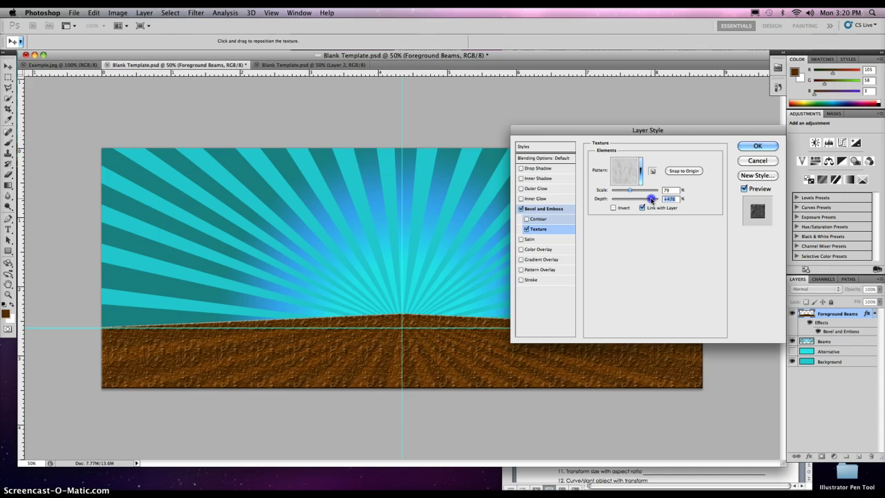
left_click(757, 147)
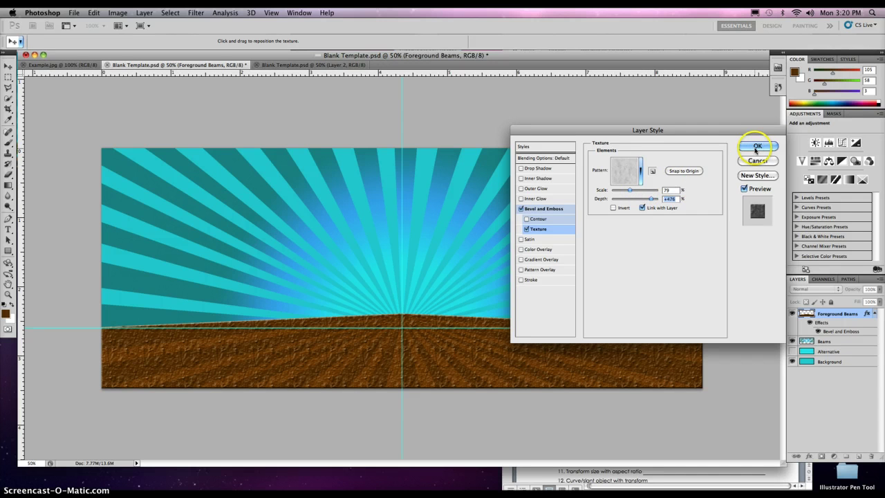
key("l")
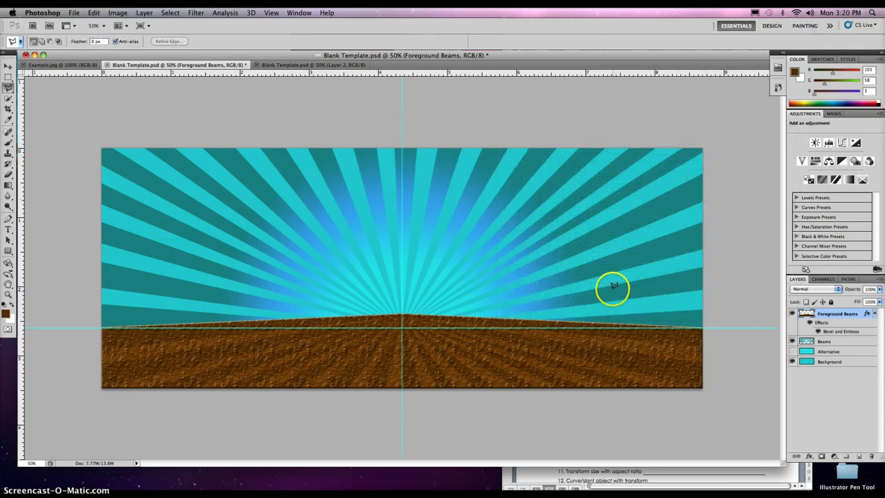